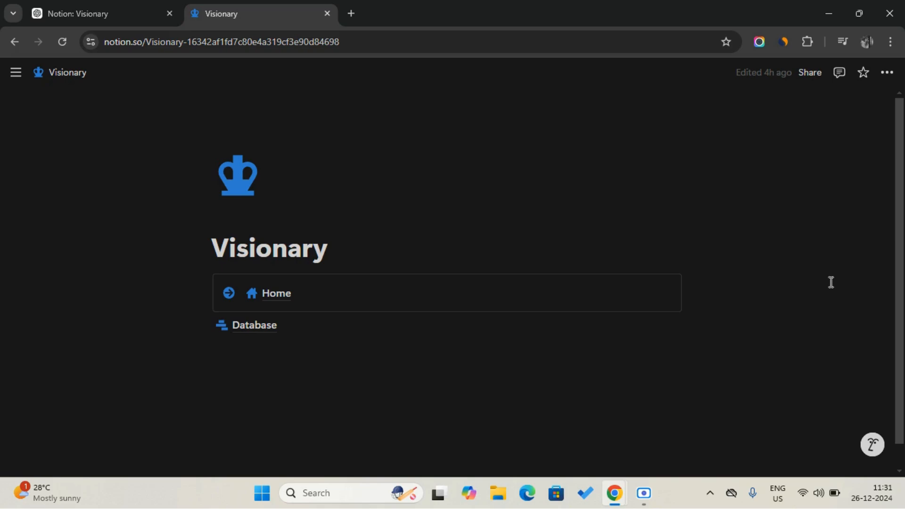
- Open the Home page and look over the page links under Vision View and Productivity
left_click(555, 299)
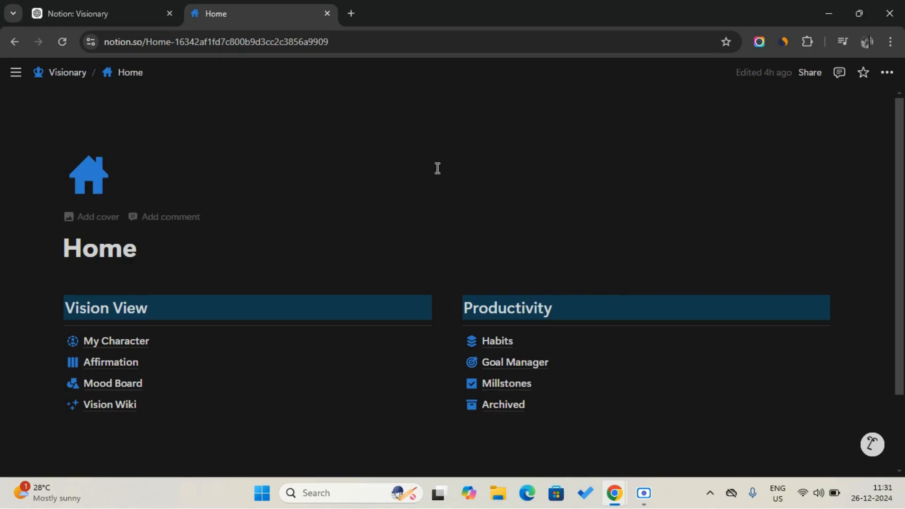
scroll(436, 168, "down", 2)
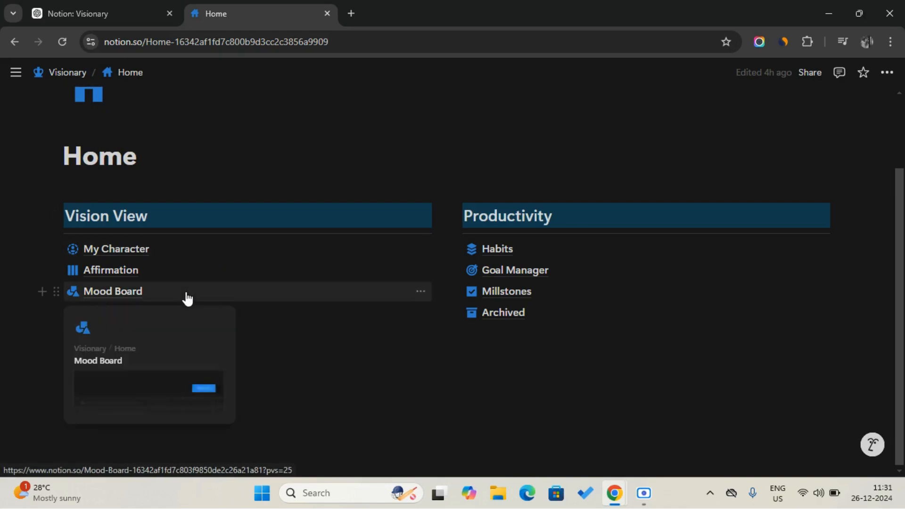
mouse_move(177, 324)
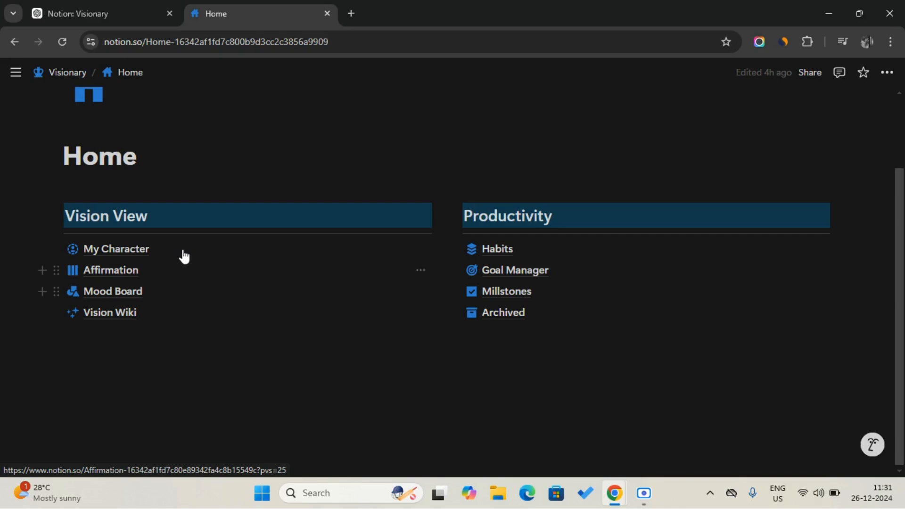
mouse_move(184, 256)
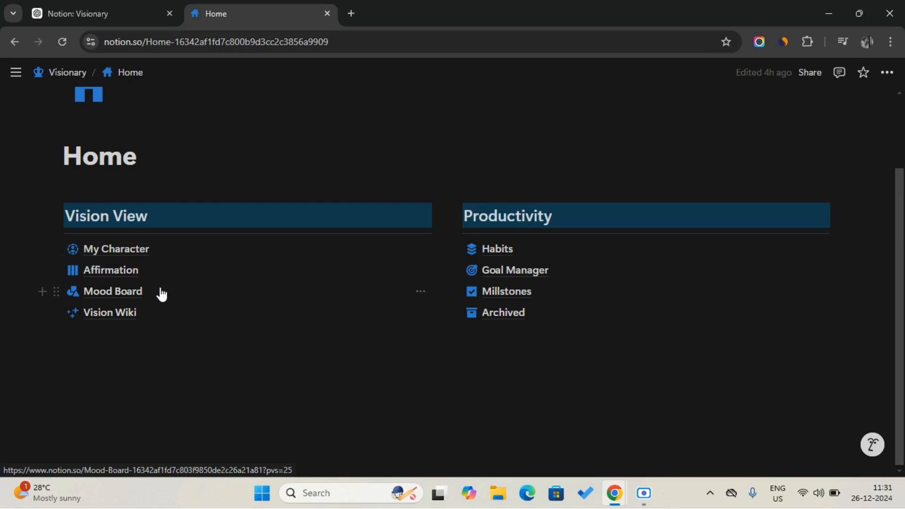
mouse_move(161, 293)
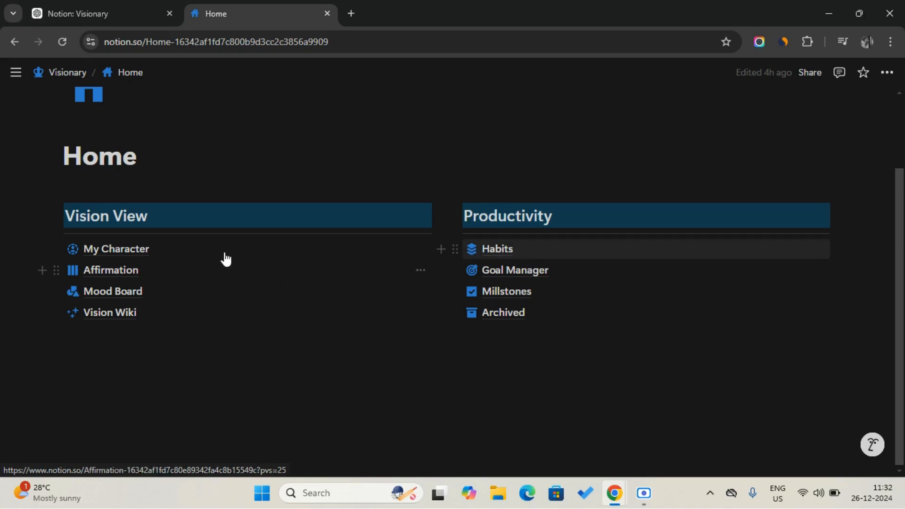
mouse_move(226, 258)
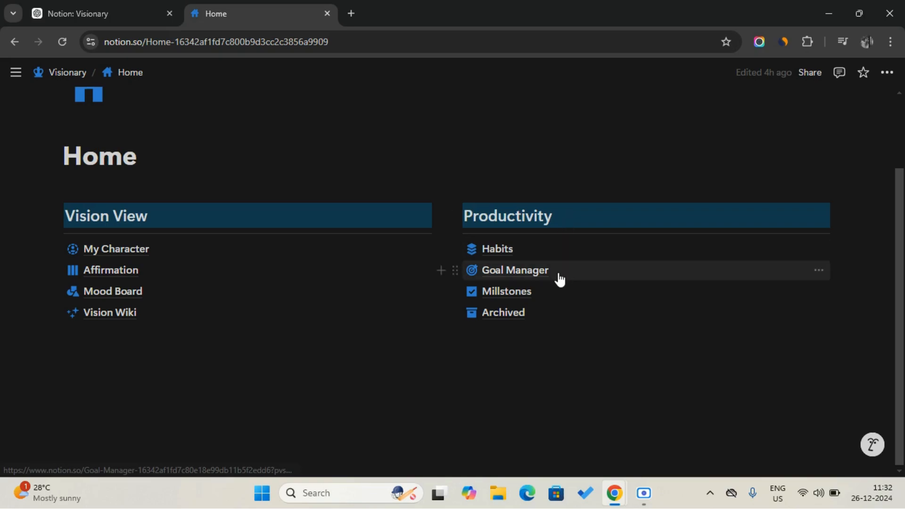
mouse_move(564, 277)
scroll(566, 277, "up", 3)
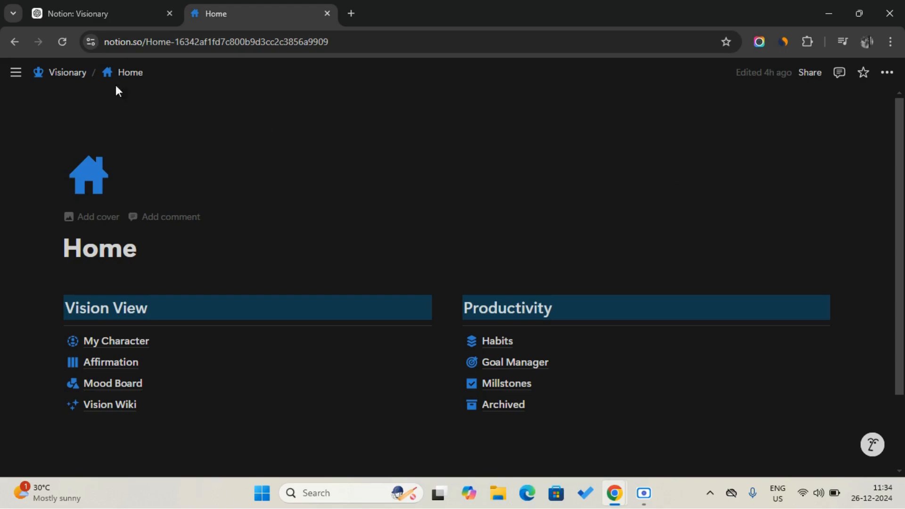
- Return to the Visionary page and open its Database page to view the listed databases
left_click(82, 76)
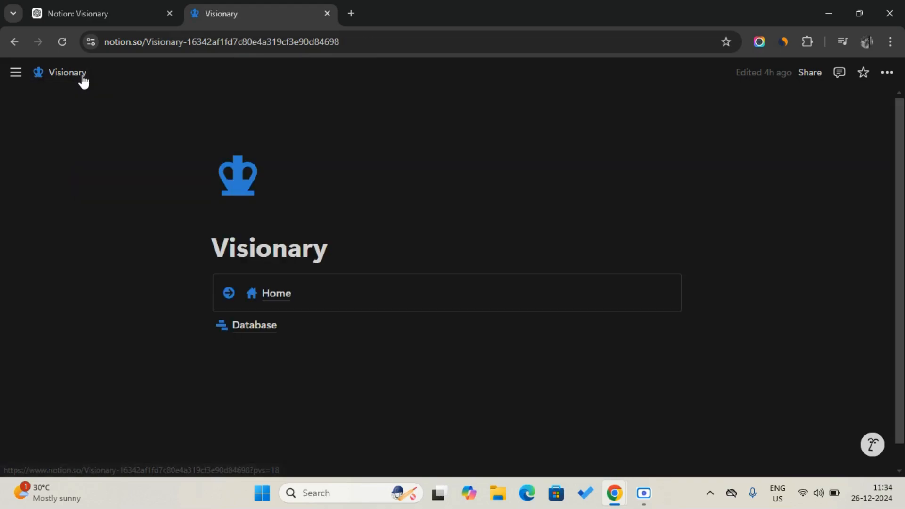
left_click(306, 333)
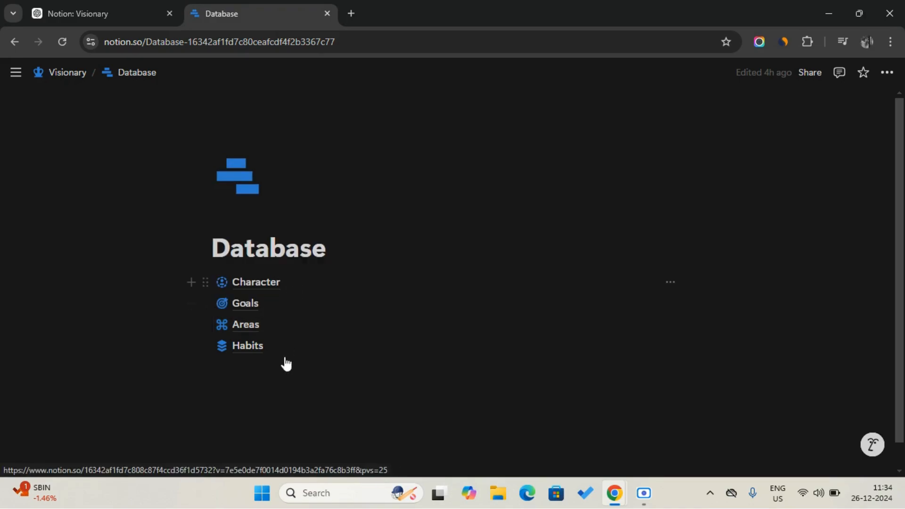
- Switch to the ChatGPT conversation and read the vision board explanation and the prompt proposing the database pages
left_click(121, 0)
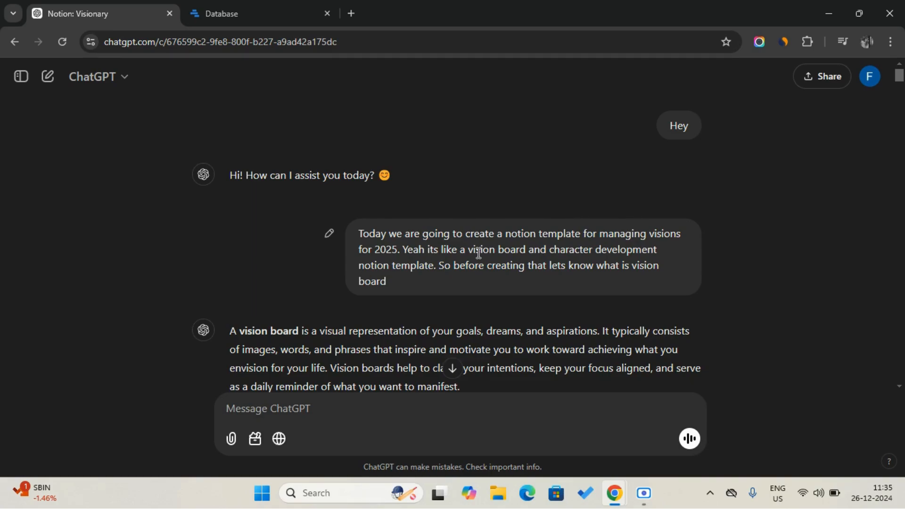
scroll(478, 253, "down", 3)
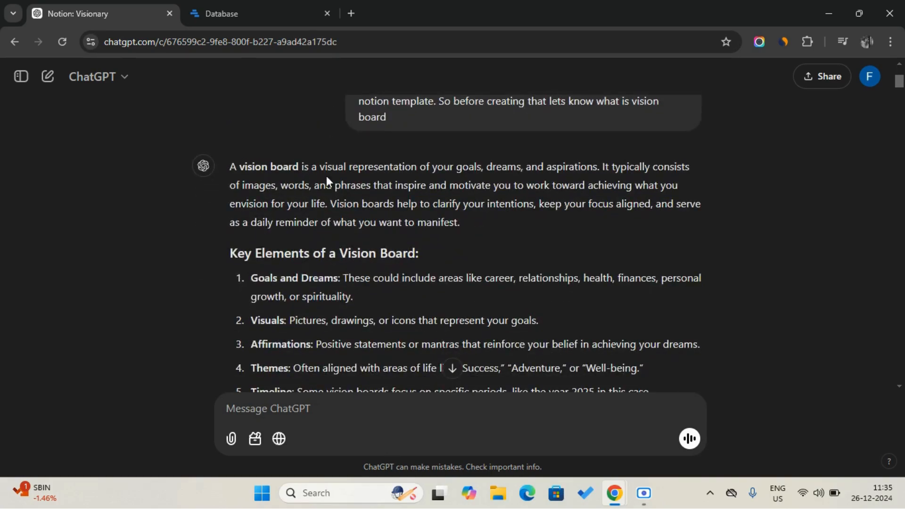
scroll(404, 202, "down", 2)
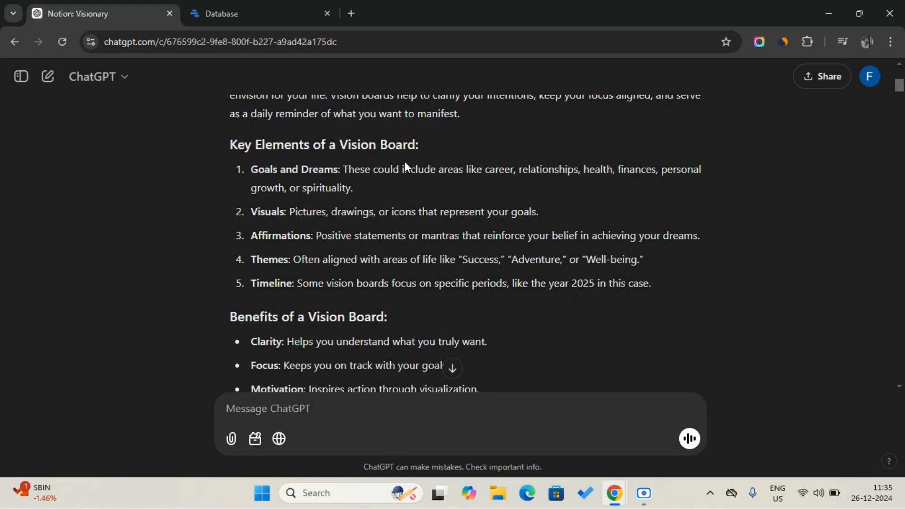
scroll(404, 163, "down", 2)
scroll(345, 171, "down", 5)
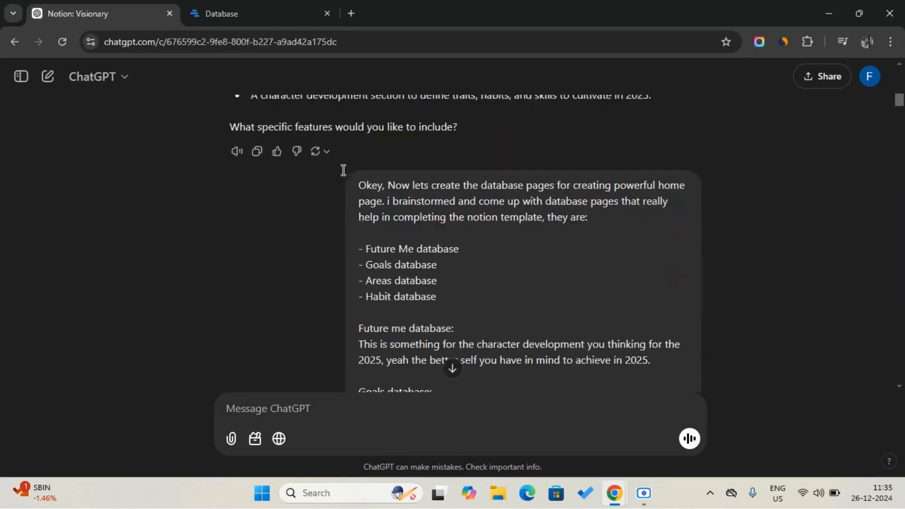
scroll(335, 188, "up", 1)
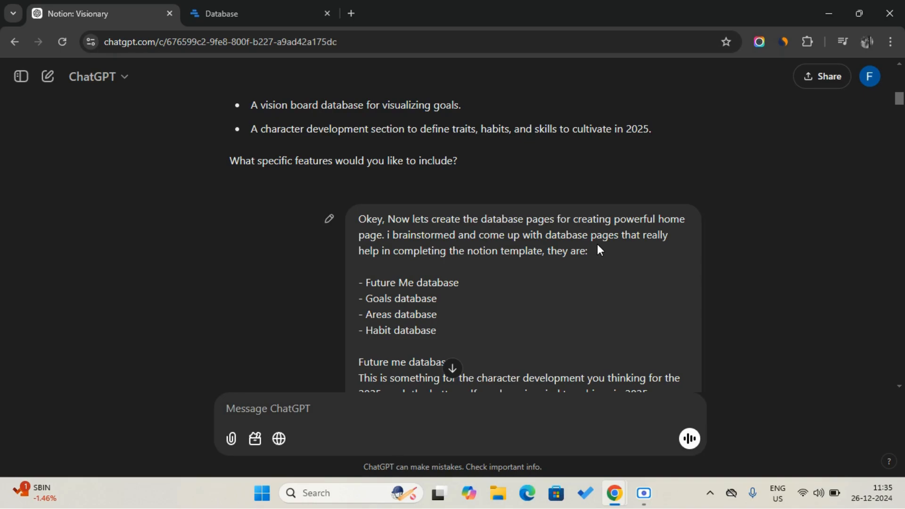
scroll(598, 245, "down", 1)
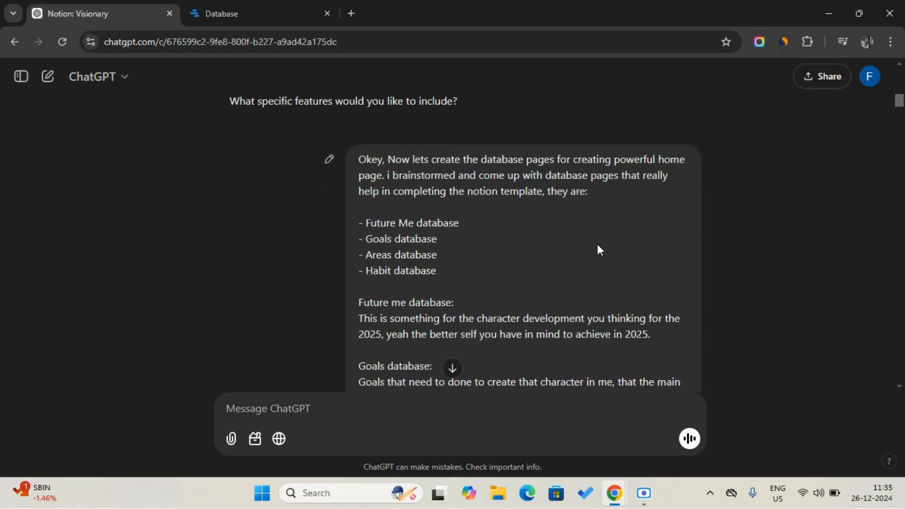
- Compare the databases on the Notion Database page with those listed in the ChatGPT prompt
left_click(270, 7)
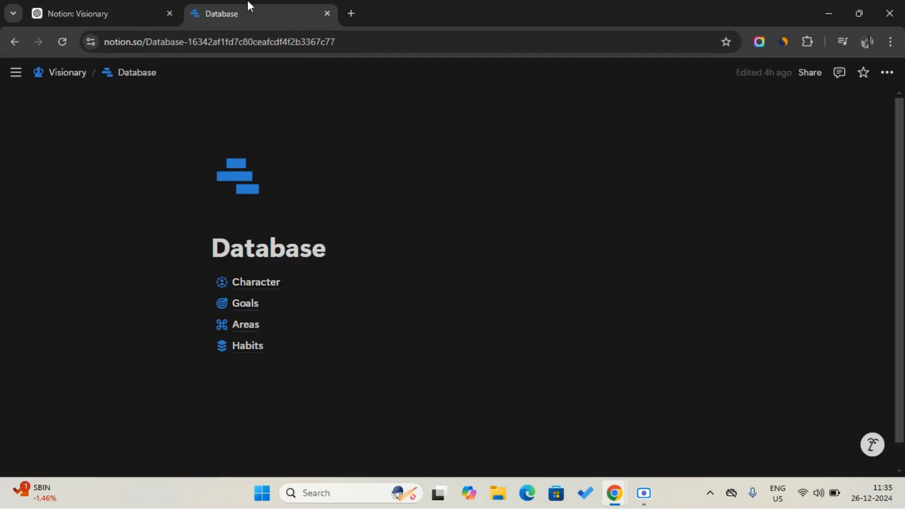
left_click(163, 7)
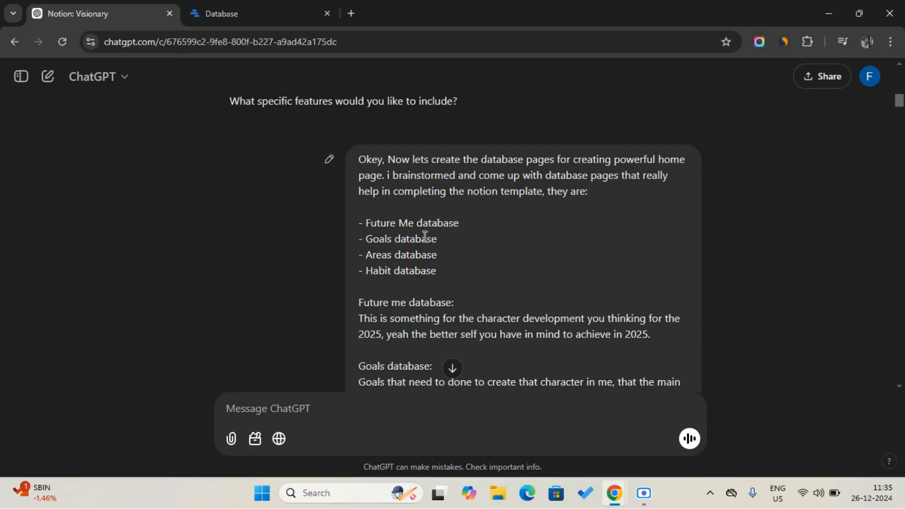
left_click(258, 1)
left_click(117, 6)
- Read the database descriptions in the prompt and ChatGPT's first proposed structure, from Future Me through Habit and their relations
scroll(443, 232, "down", 3)
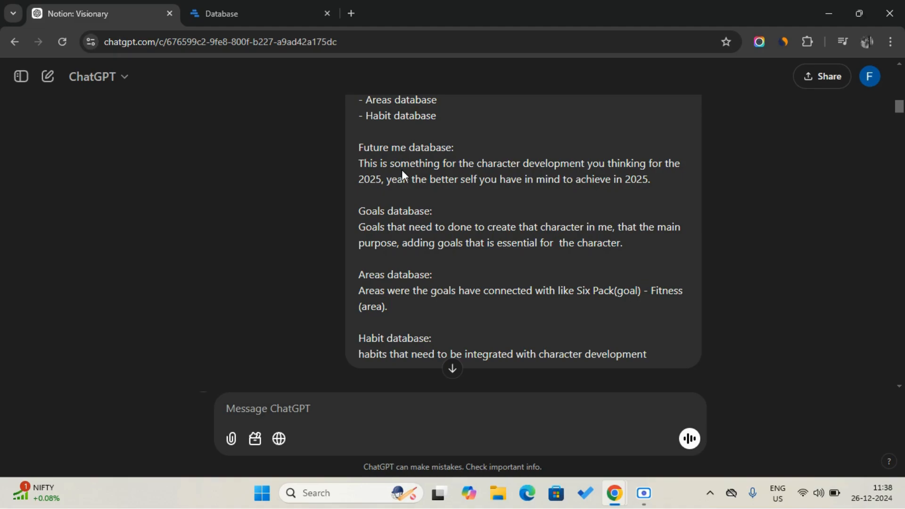
scroll(401, 170, "down", 3)
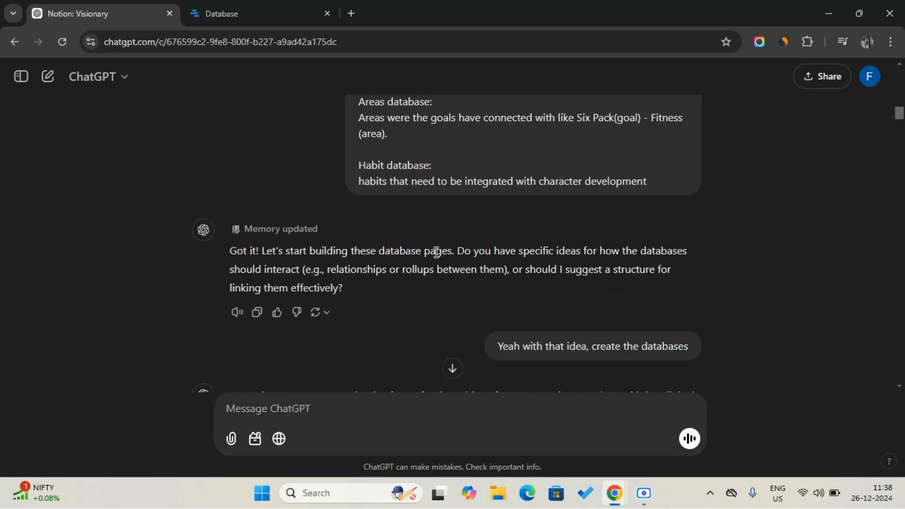
scroll(596, 276, "down", 2)
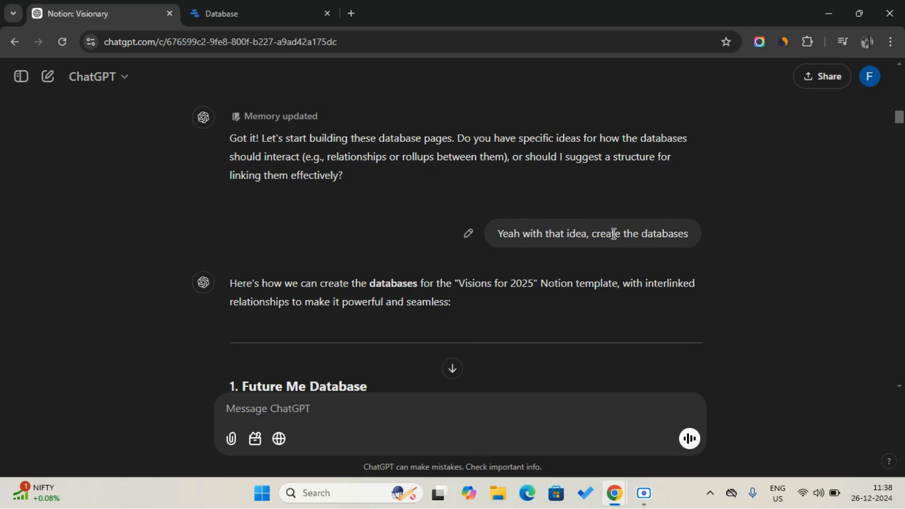
scroll(681, 235, "down", 5)
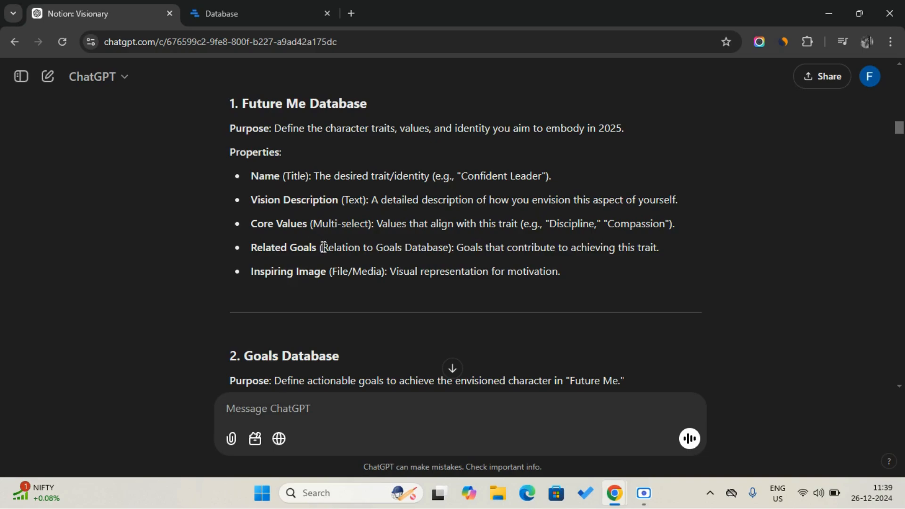
scroll(323, 246, "down", 6)
scroll(323, 246, "down", 9)
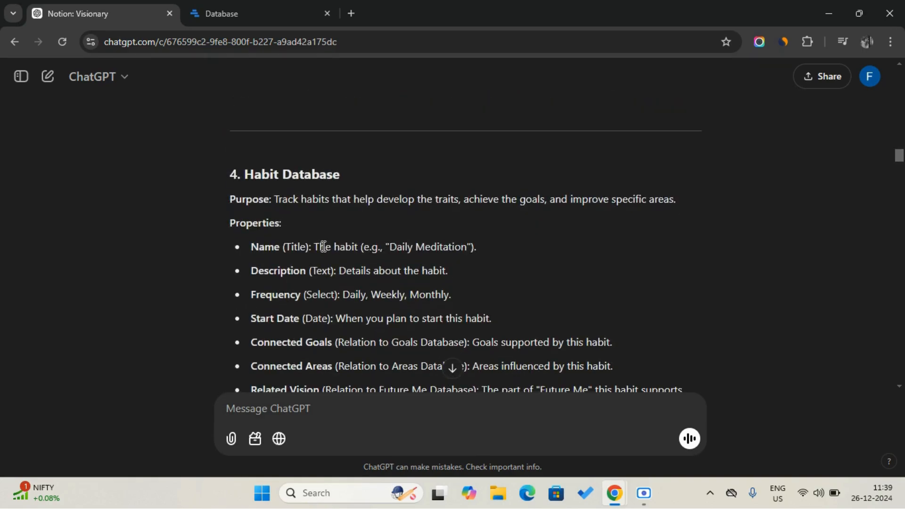
scroll(323, 246, "down", 10)
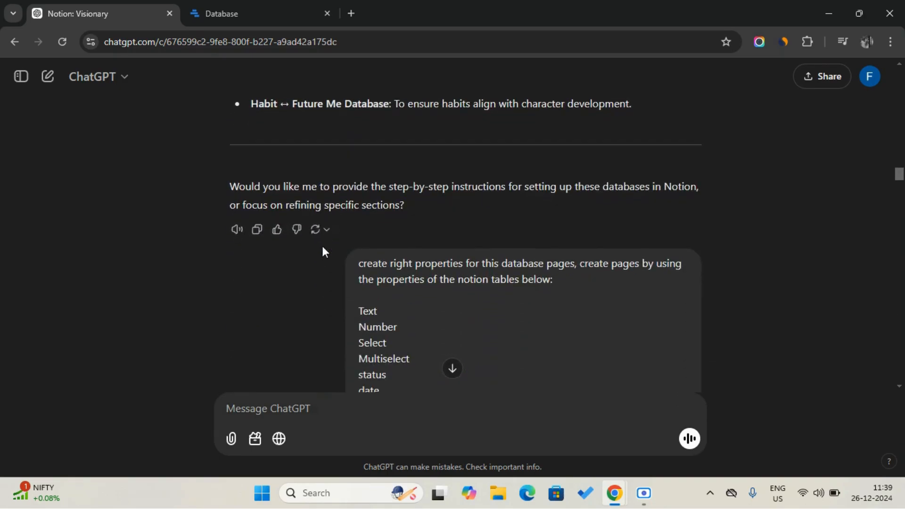
- Review the prompt listing Notion property types and the refined properties ChatGPT suggests for each database
scroll(323, 249, "down", 3)
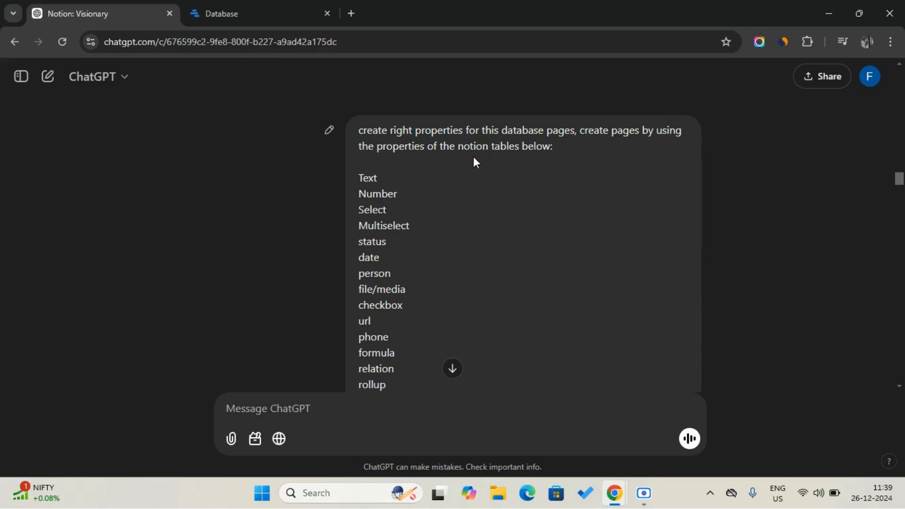
scroll(522, 155, "down", 1)
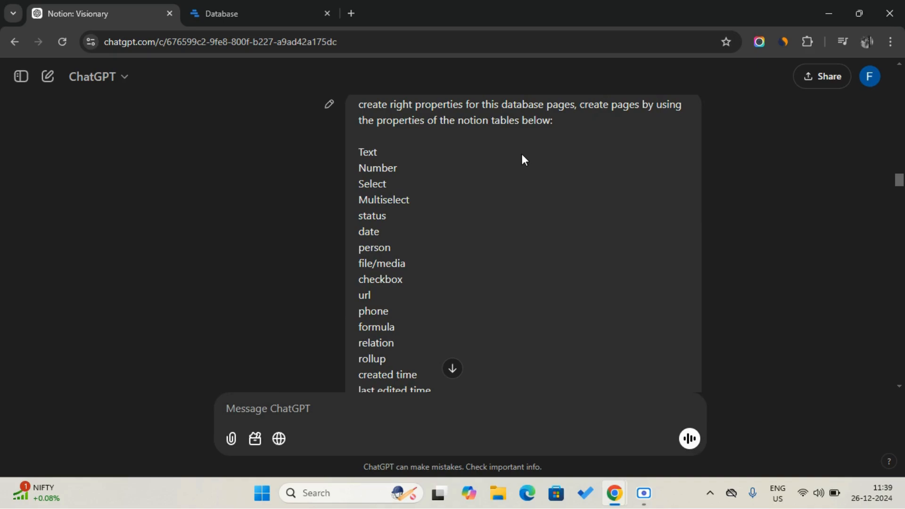
scroll(521, 155, "down", 5)
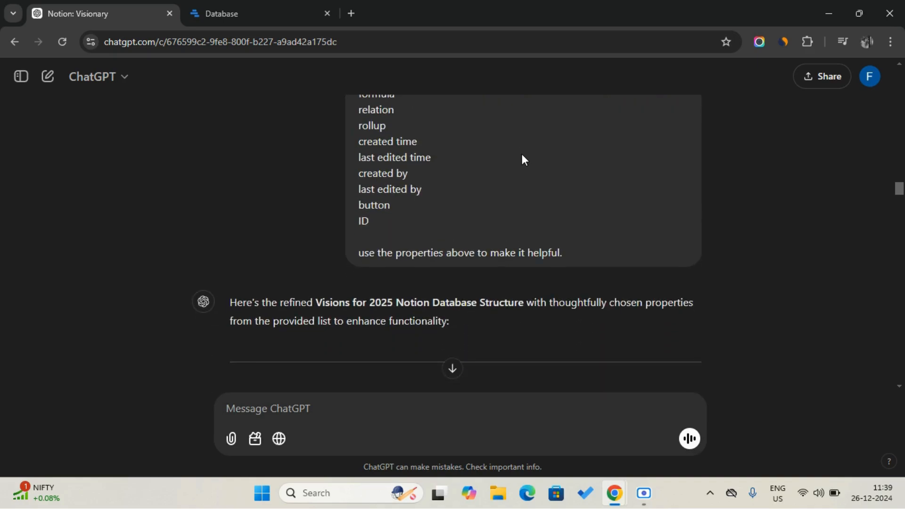
scroll(521, 158, "down", 7)
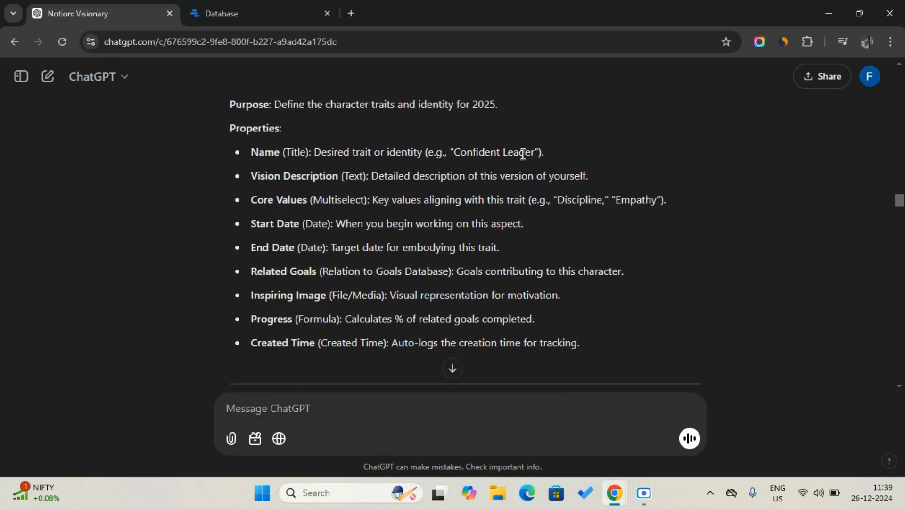
scroll(522, 155, "down", 10)
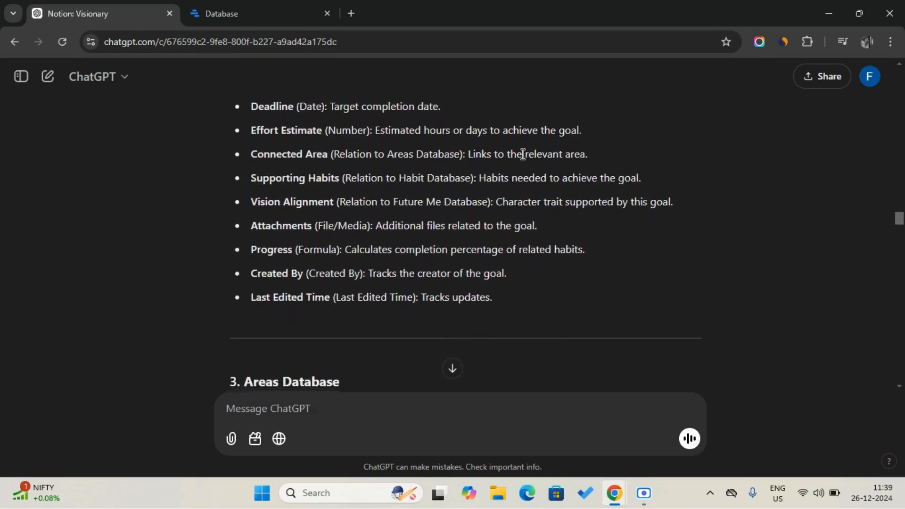
scroll(523, 155, "down", 20)
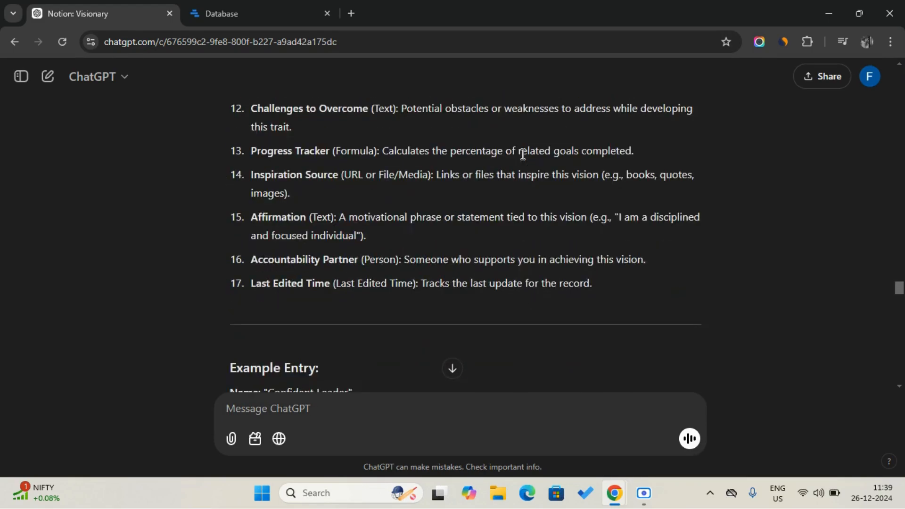
- Examine the request to improve the Future Me database details, its enhanced properties, and the preceding relations and Habit Database properties
scroll(523, 155, "up", 9)
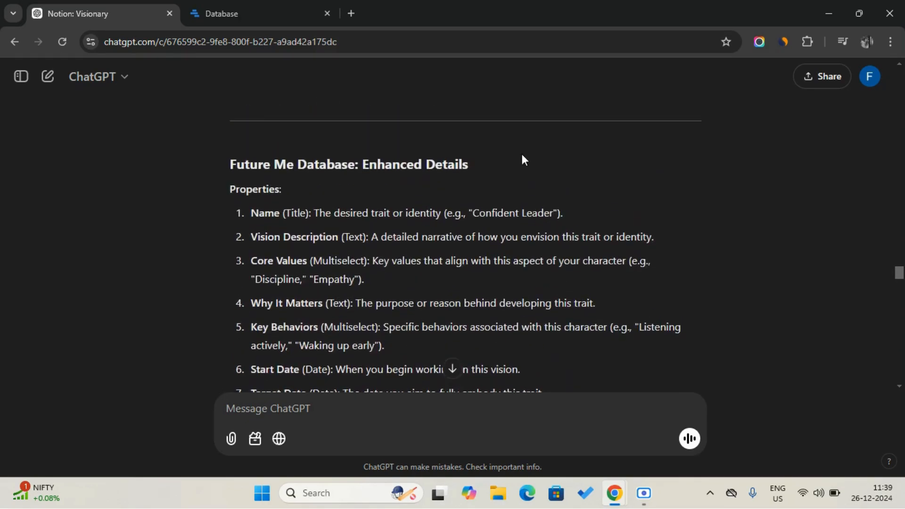
scroll(522, 159, "up", 4)
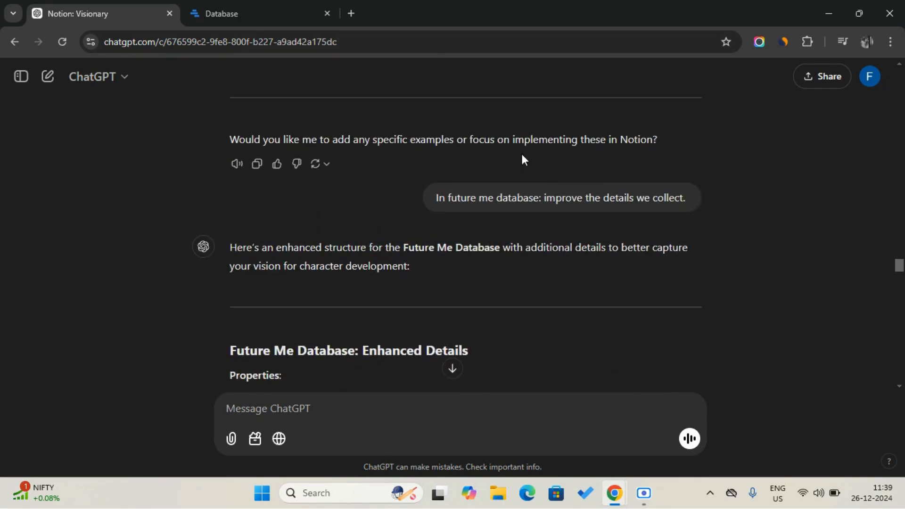
scroll(524, 159, "up", 1)
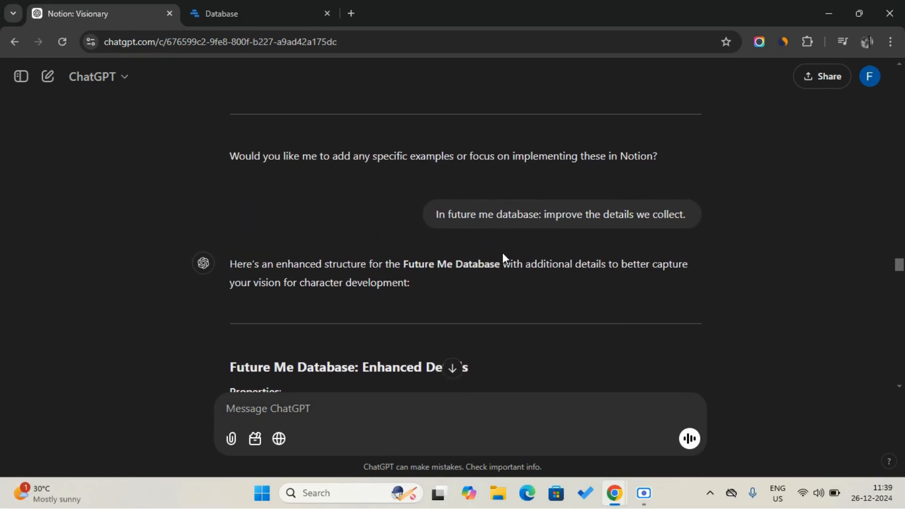
scroll(502, 252, "down", 4)
scroll(502, 253, "up", 3)
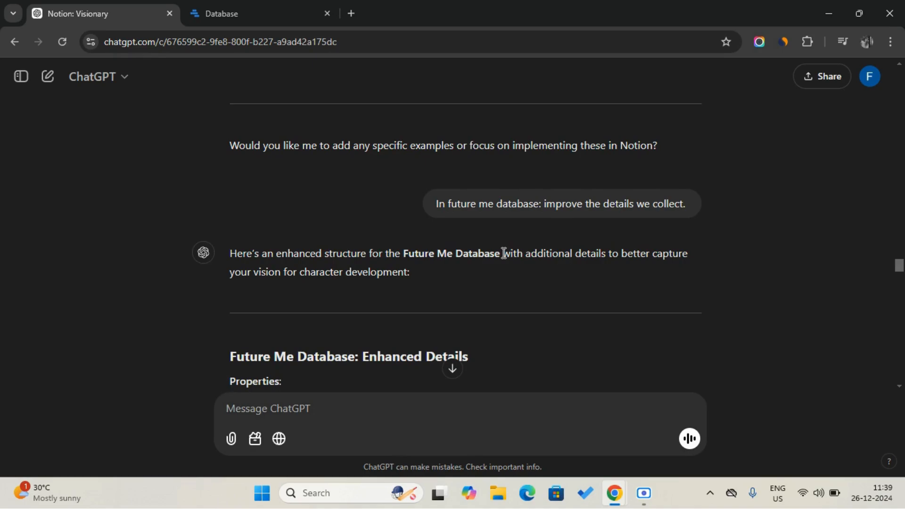
scroll(503, 253, "up", 10)
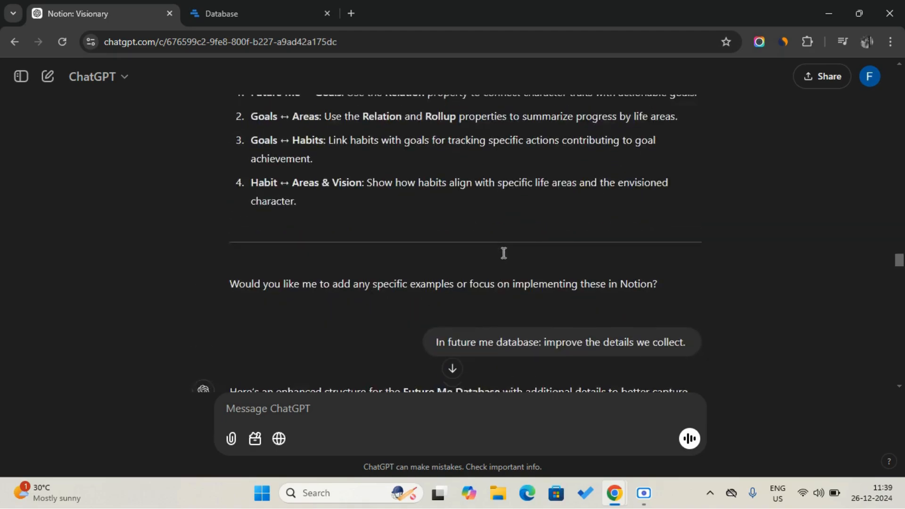
scroll(502, 253, "up", 5)
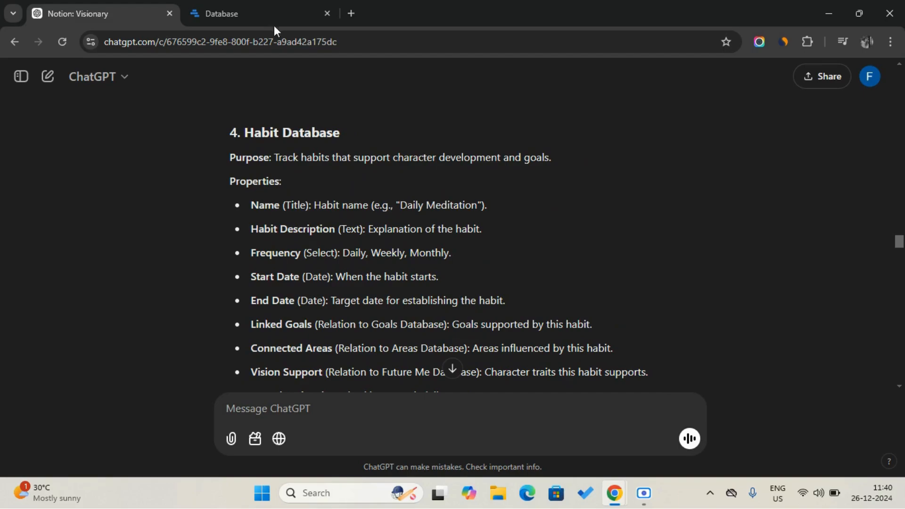
- Switch to Notion, open the Character database, and review its properties from Vision Description through Progress
left_click(208, 2)
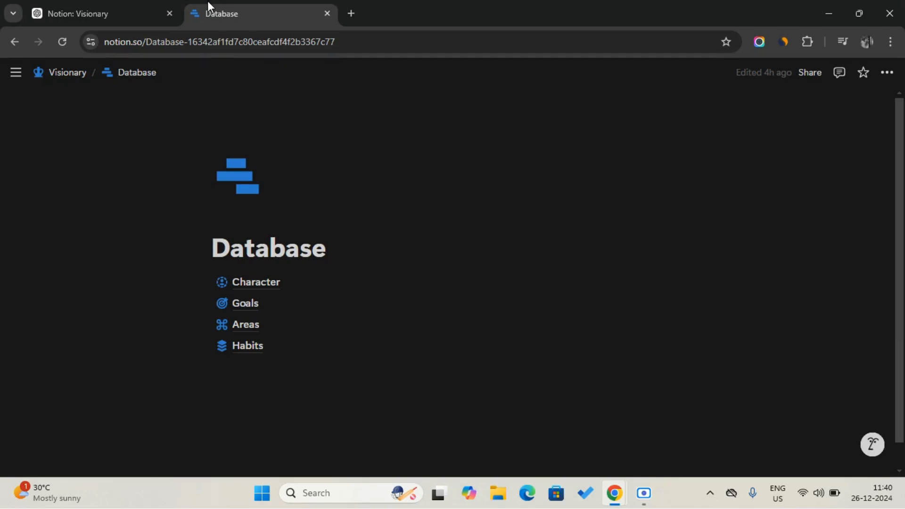
left_click(309, 283)
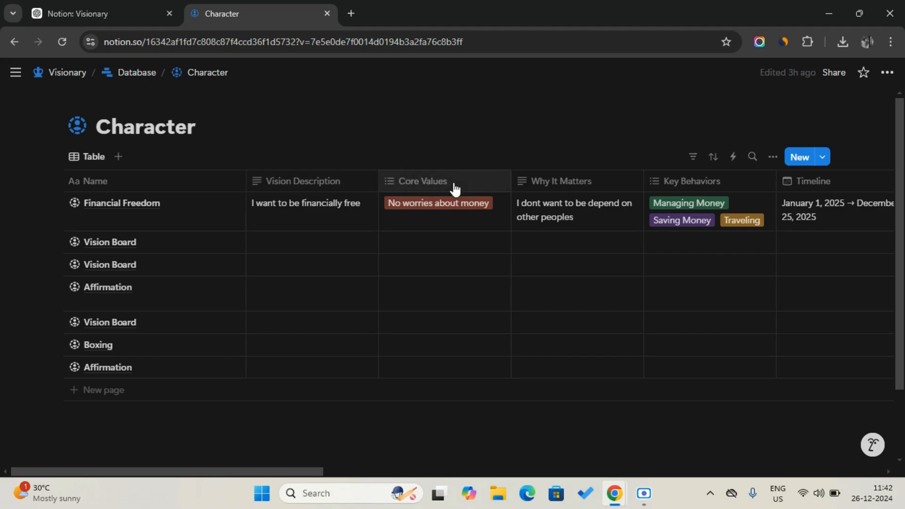
scroll(557, 190, "right", 5)
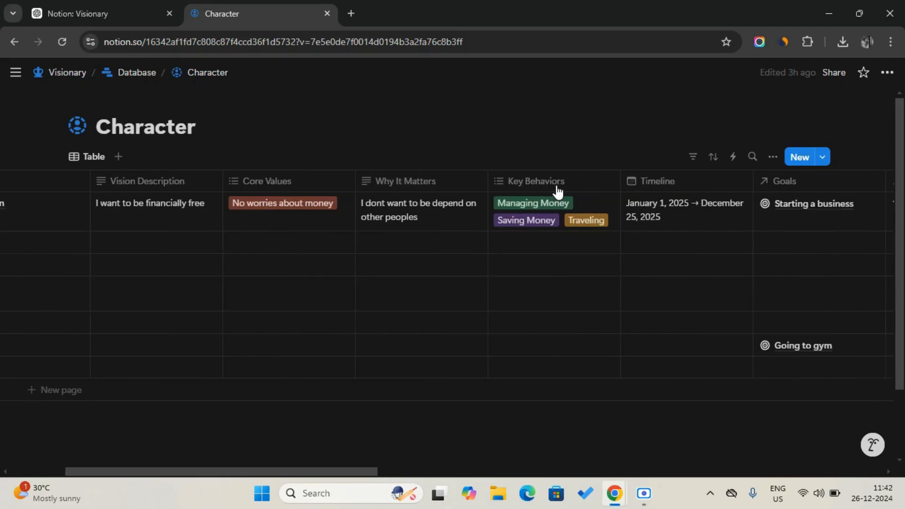
scroll(557, 190, "right", 15)
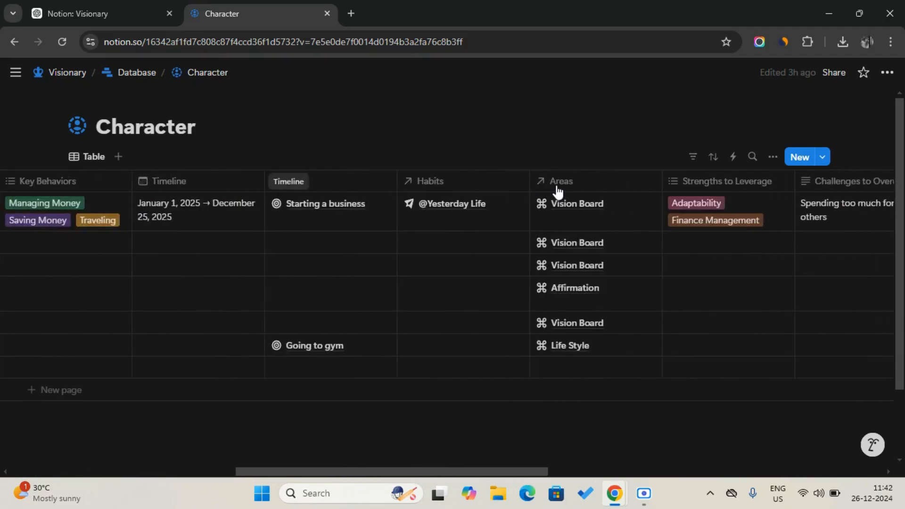
scroll(557, 190, "right", 1)
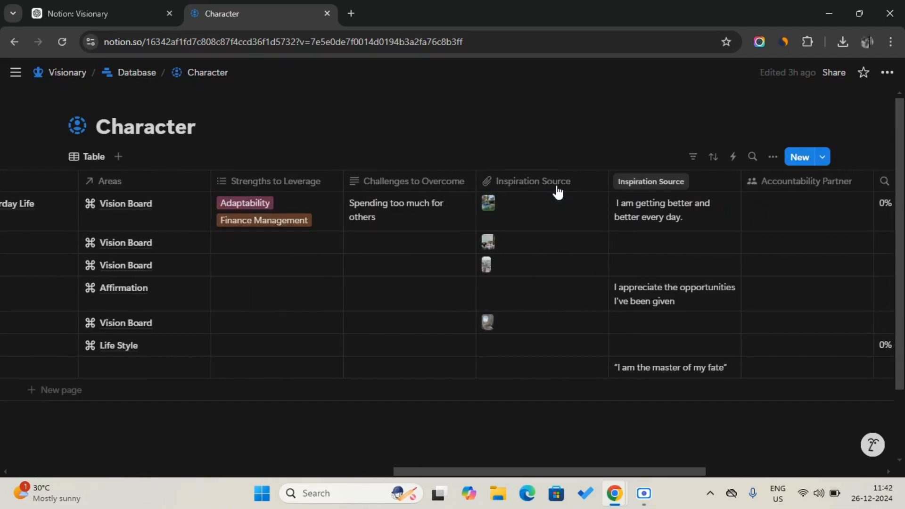
scroll(556, 189, "right", 3)
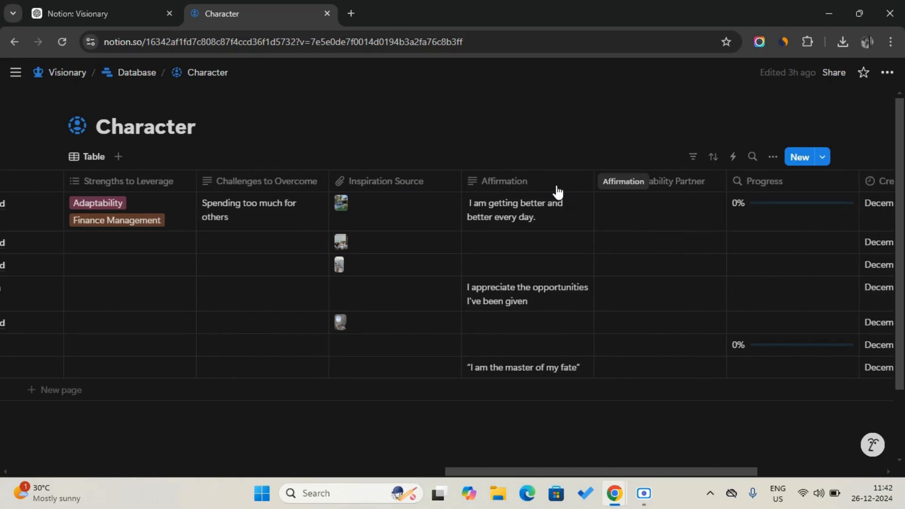
- Open the Goals database from the Database page and examine its properties, including Areas, Priority, Deadline, Habits, Character and Status
left_click(148, 77)
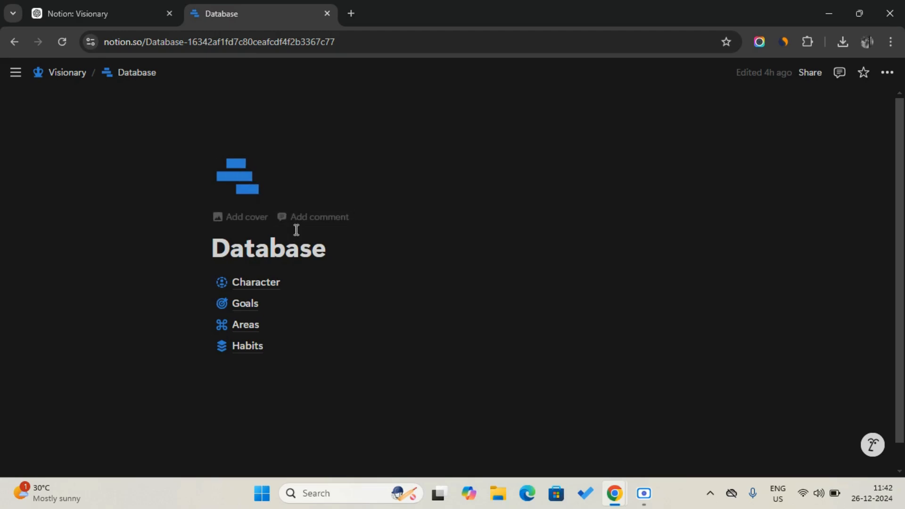
left_click(296, 313)
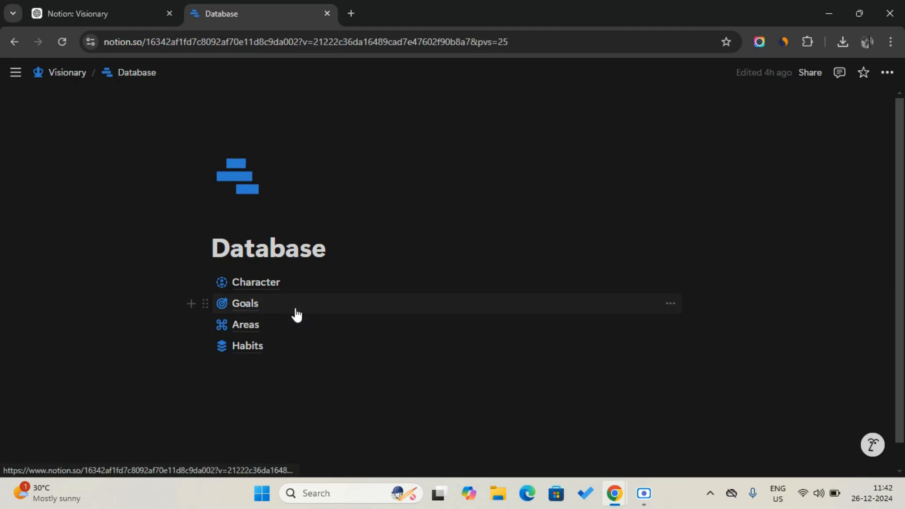
left_click(124, 6)
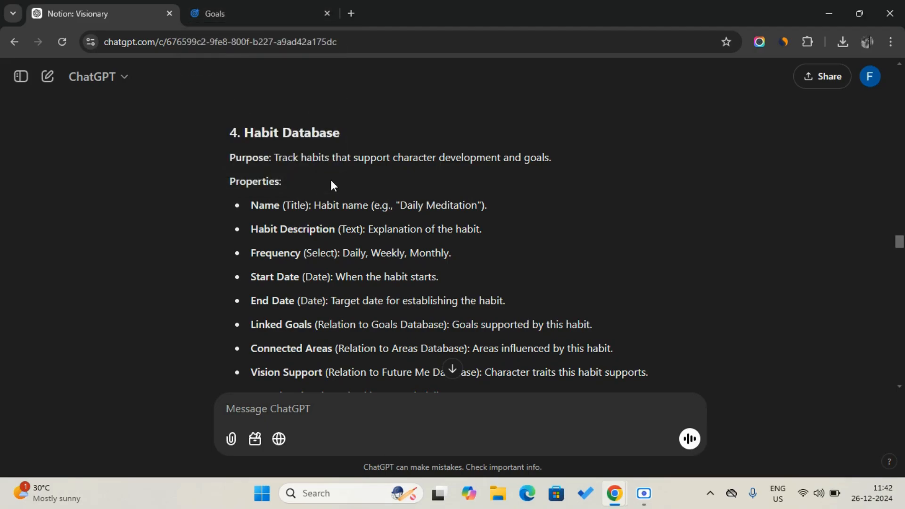
left_click(230, 6)
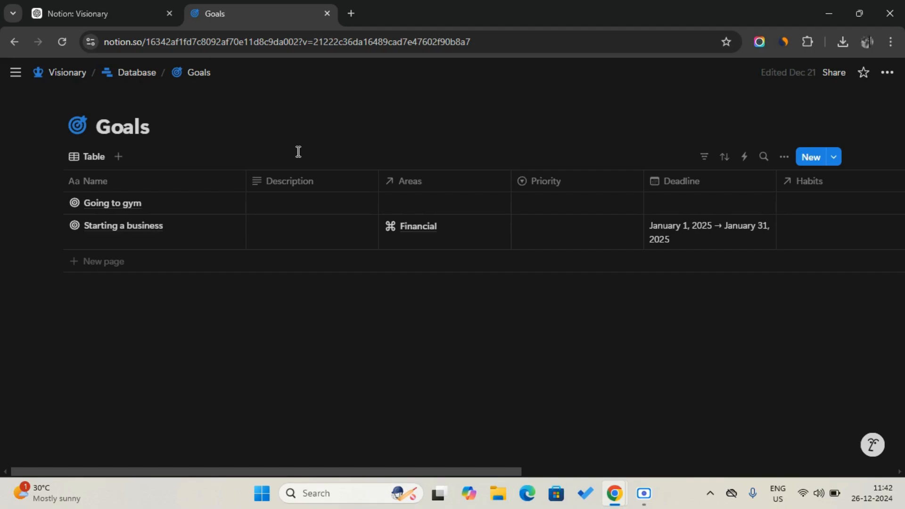
scroll(358, 152, "right", 4)
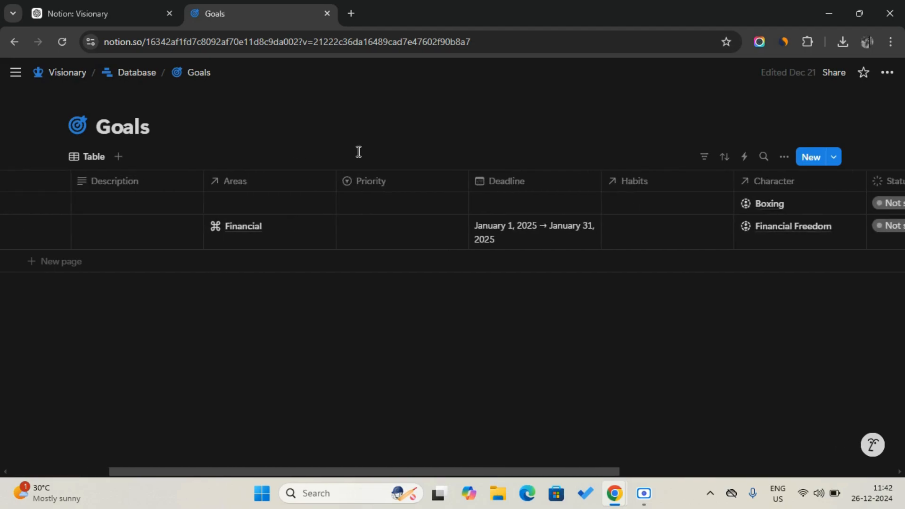
scroll(358, 151, "right", 2)
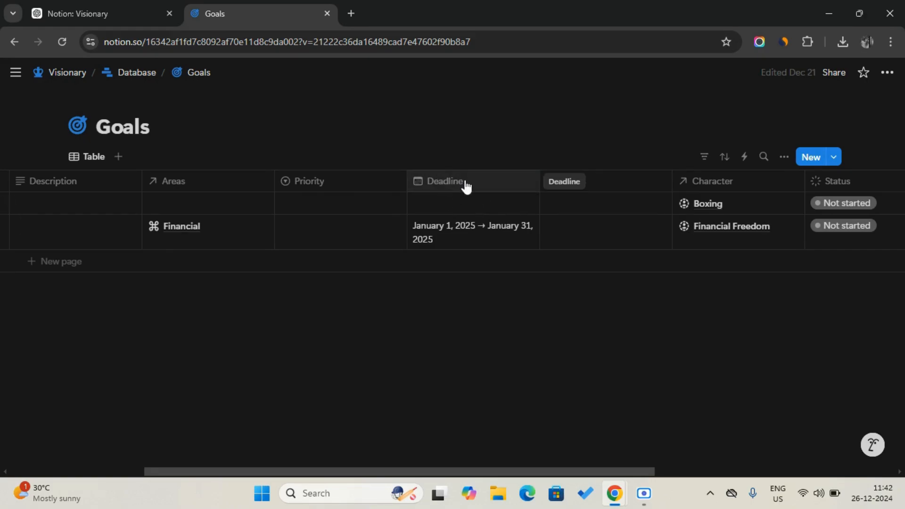
scroll(466, 186, "right", 3)
scroll(466, 187, "right", 4)
scroll(466, 187, "left", 10)
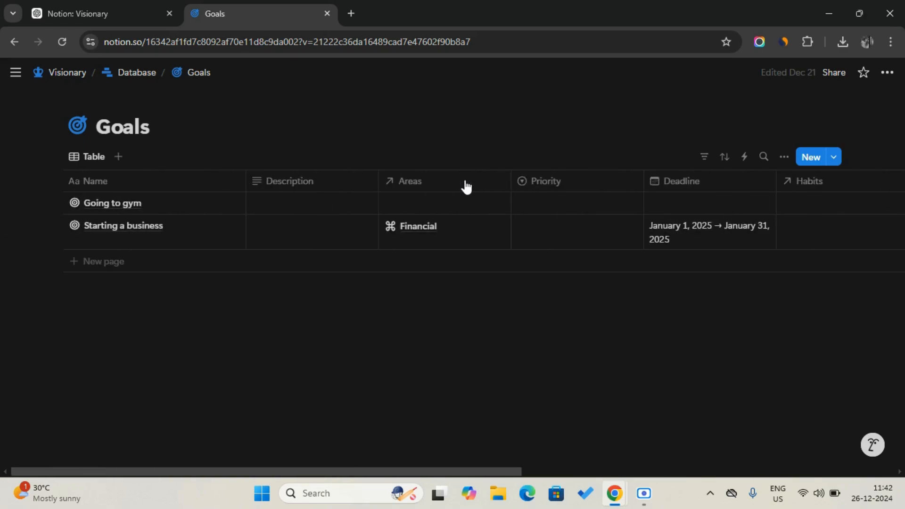
- Open the Areas database, review its entries and their Character and Goals relations, and return to the Database page
left_click(149, 75)
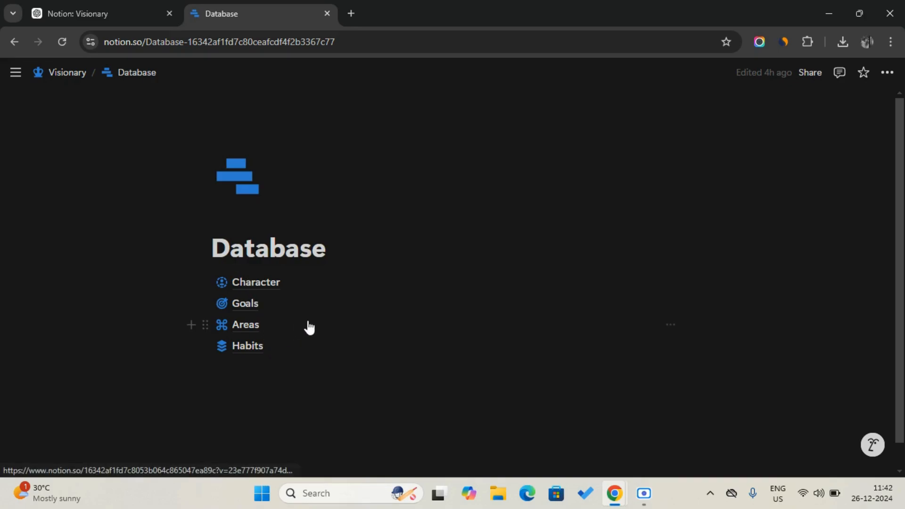
left_click(308, 327)
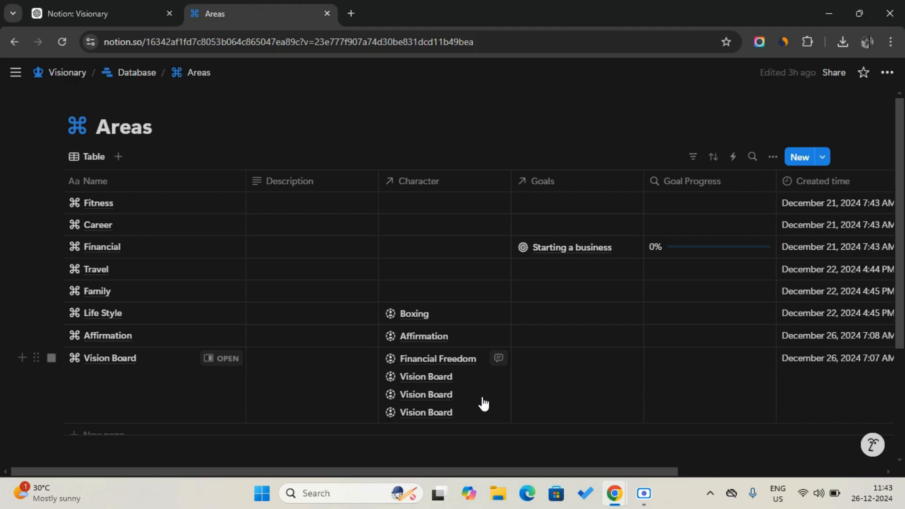
left_click(144, 81)
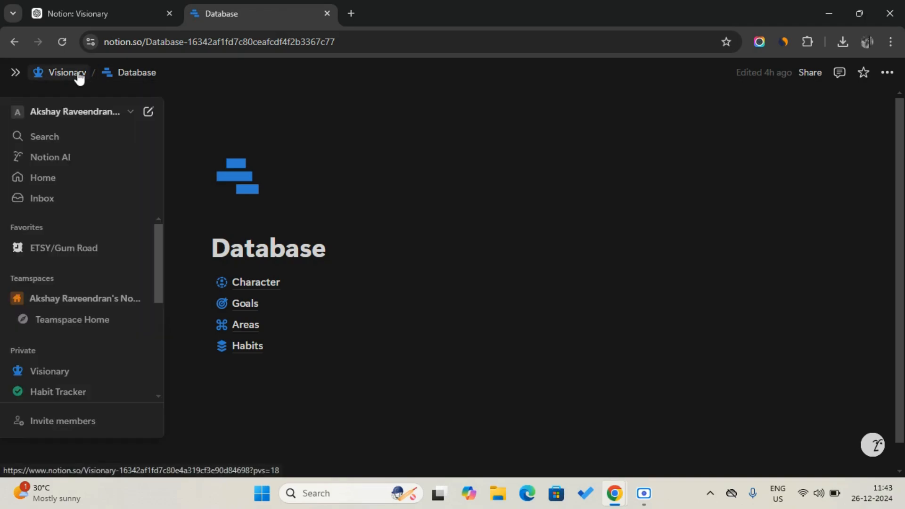
- Open the Home page from the Visionary page and review the pages listed under Vision View and Productivity
left_click(79, 74)
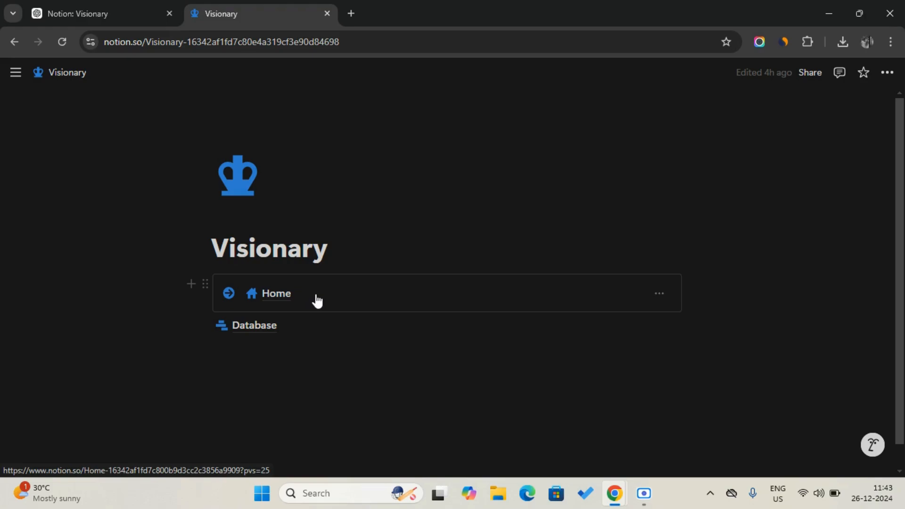
left_click(316, 301)
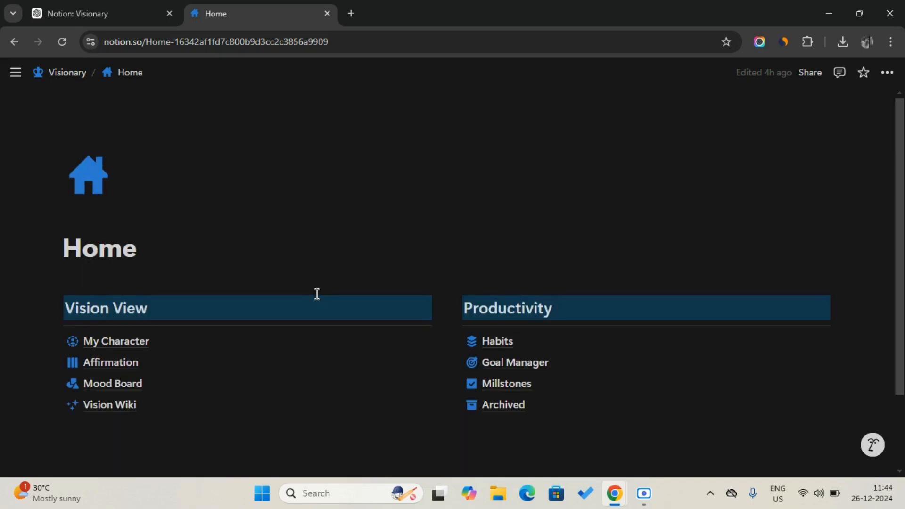
scroll(316, 294, "down", 2)
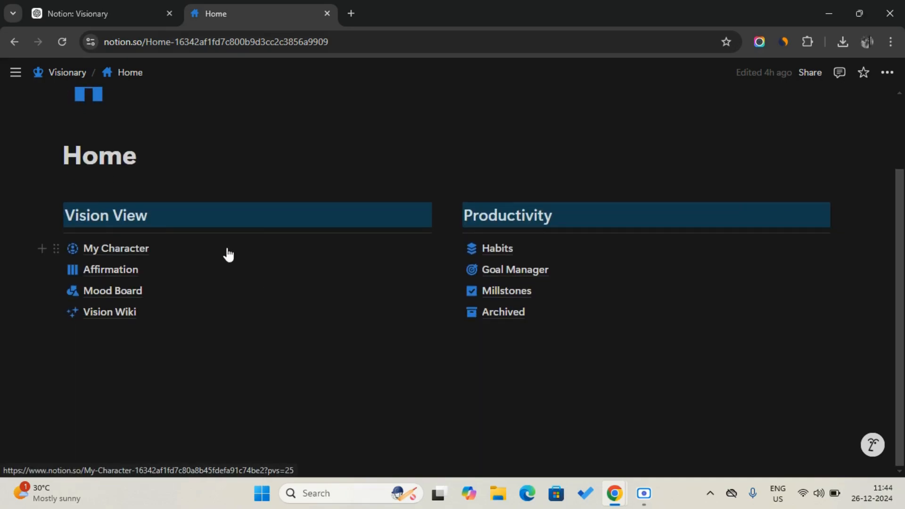
mouse_move(226, 255)
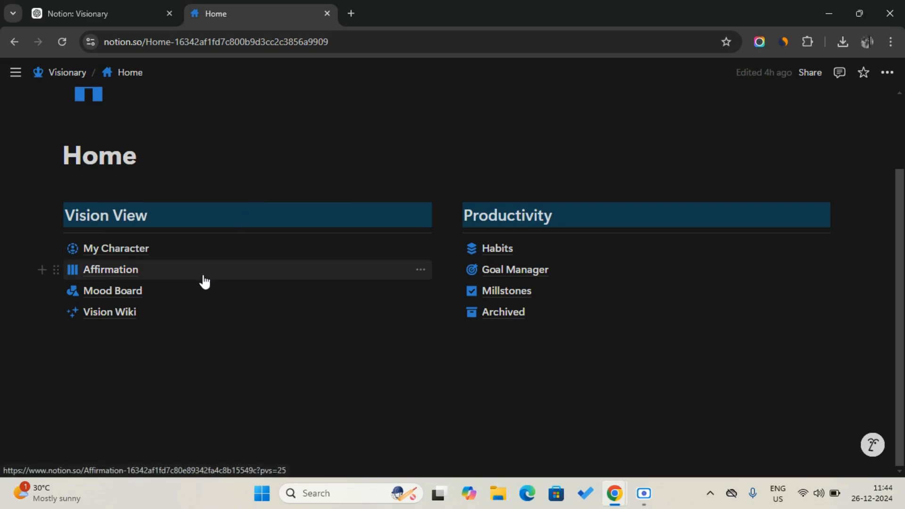
mouse_move(191, 301)
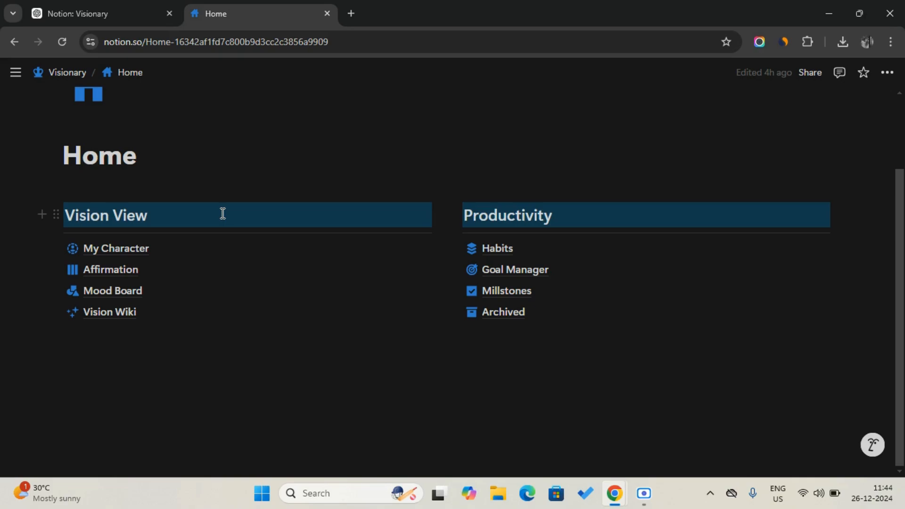
- Open the My Character page, inspect the Financial Freedom card's properties from Vision Description to Progress, and close the card
left_click(195, 253)
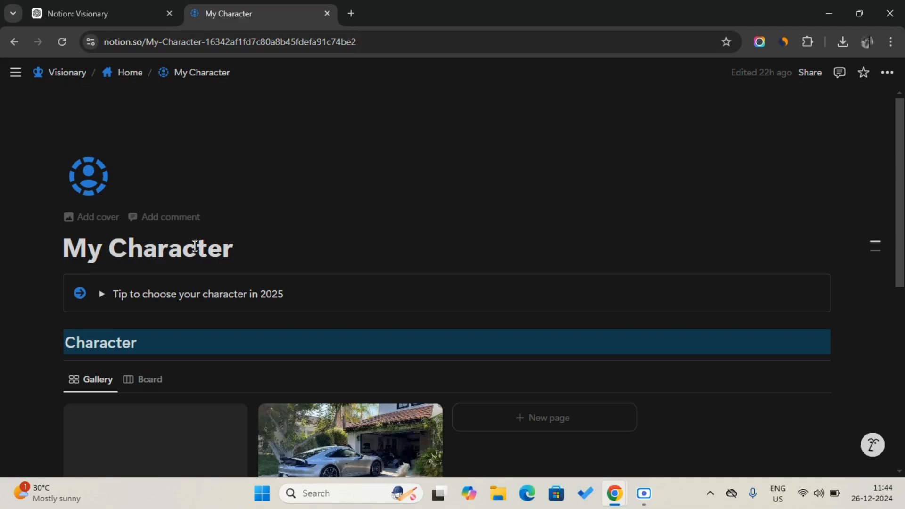
scroll(195, 246, "down", 4)
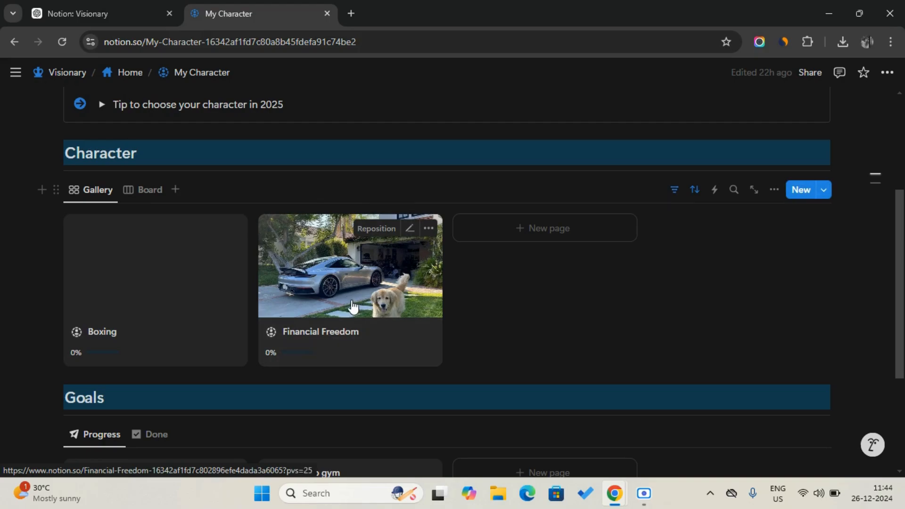
left_click(352, 305)
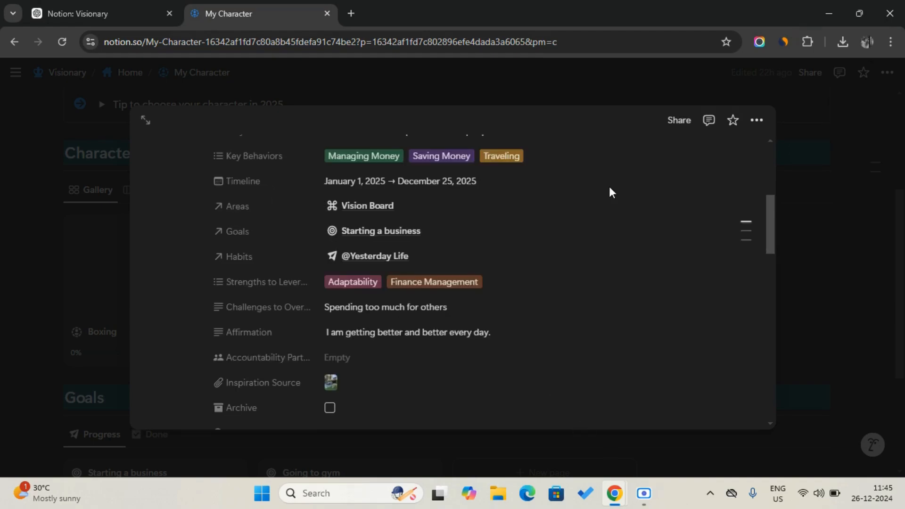
scroll(609, 187, "up", 3)
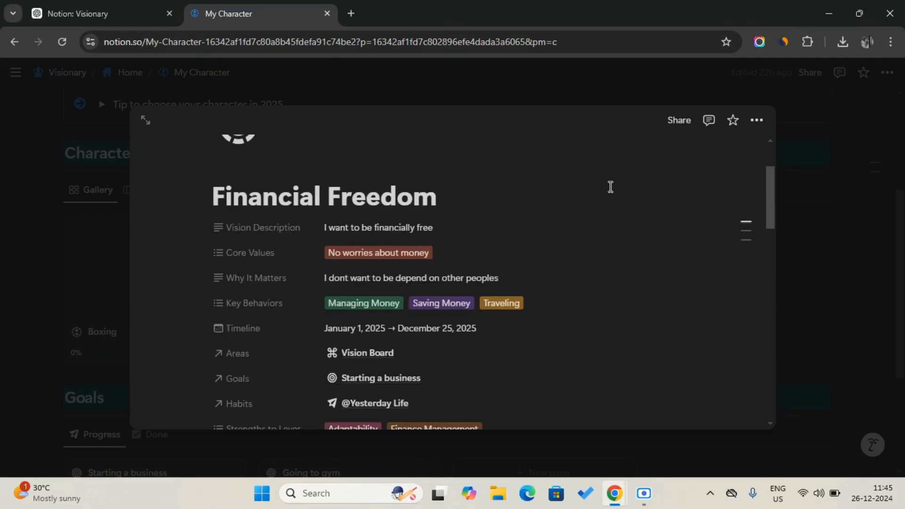
scroll(610, 187, "down", 2)
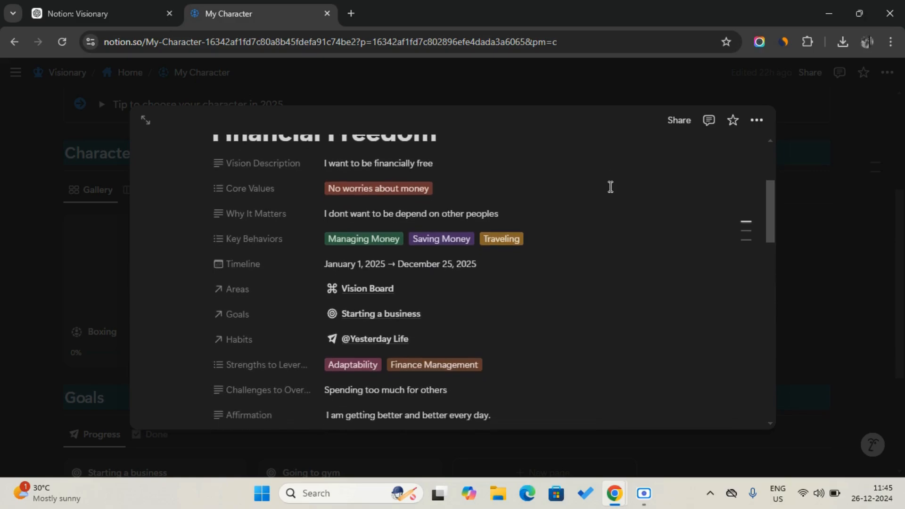
scroll(610, 189, "down", 1)
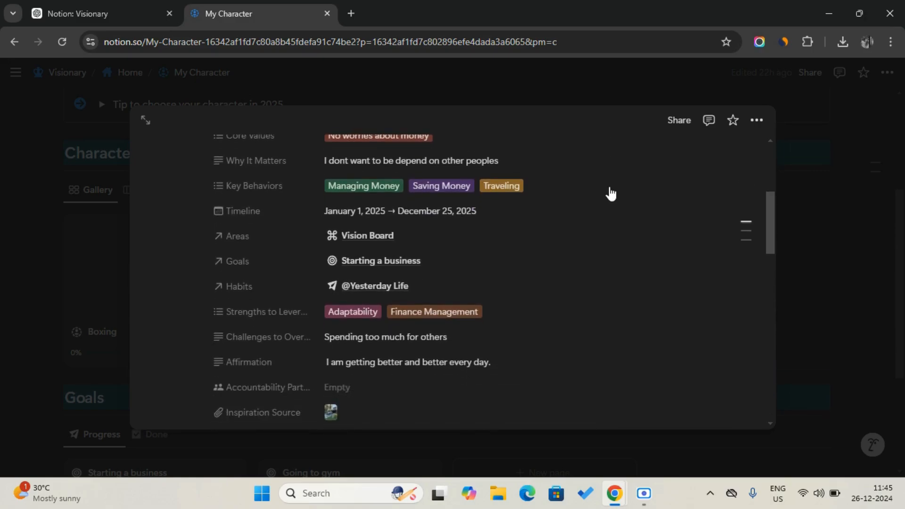
scroll(610, 193, "down", 2)
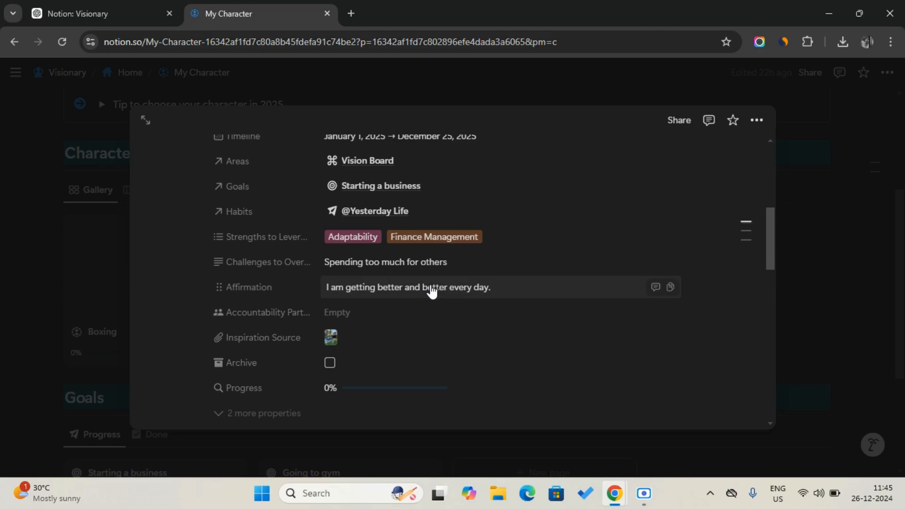
left_click(109, 190)
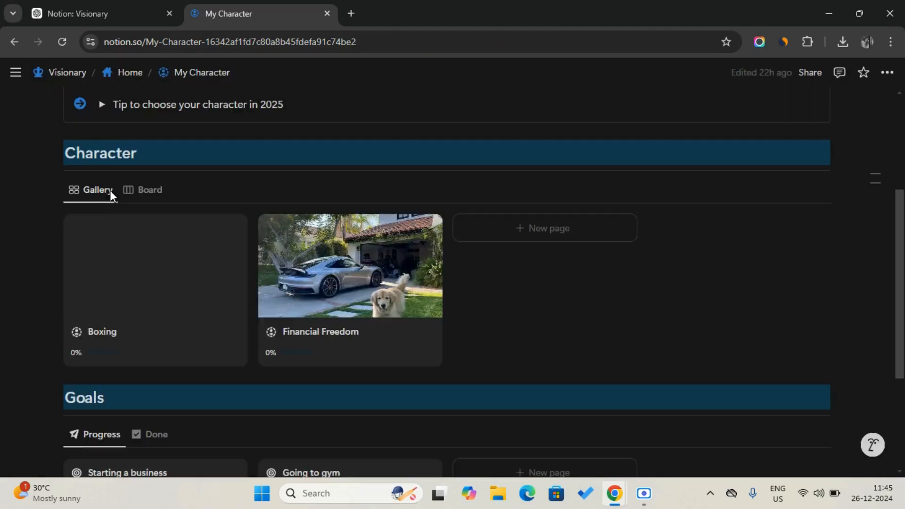
- Open the Affirmation page from Home, check the Affirmation property of the "I am the master of my fate" card, and return to Home
left_click(137, 73)
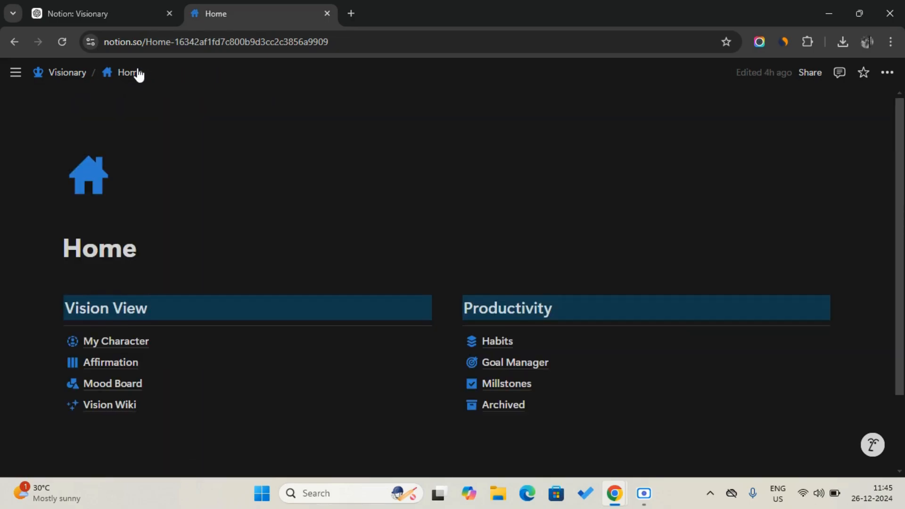
left_click(164, 370)
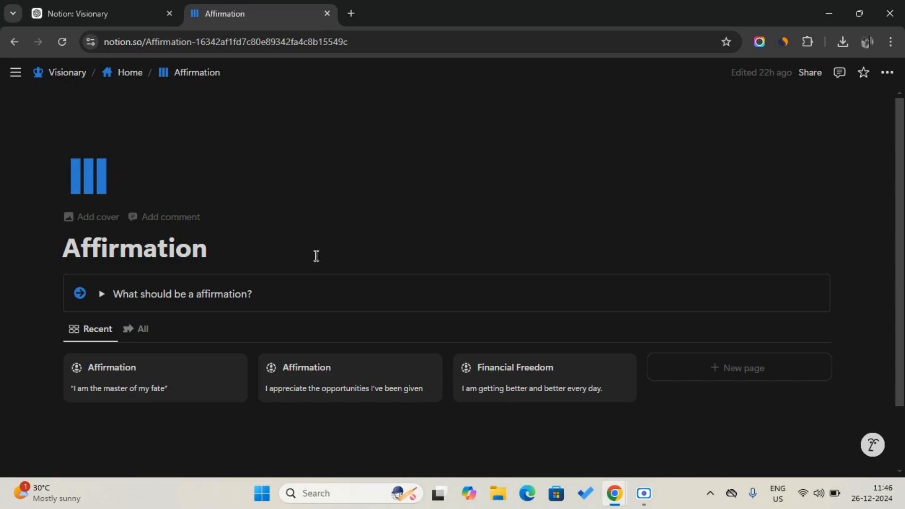
left_click(192, 377)
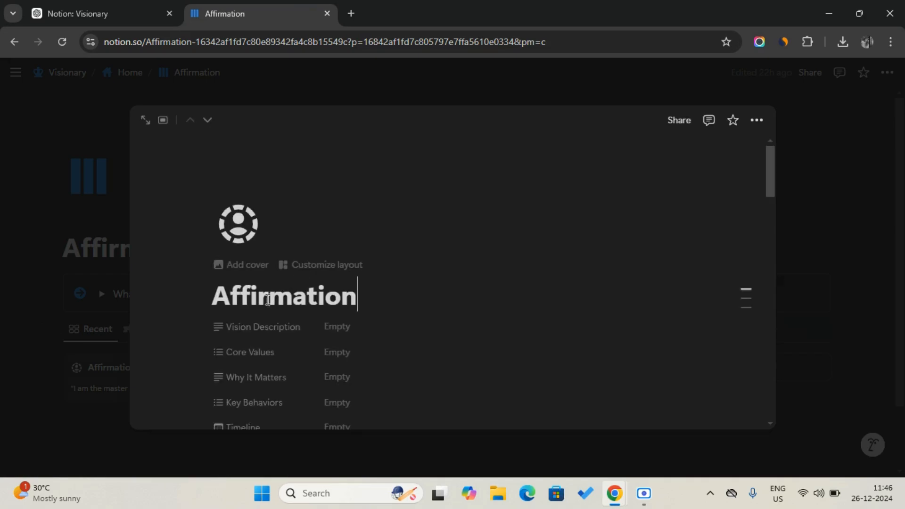
scroll(261, 293, "down", 4)
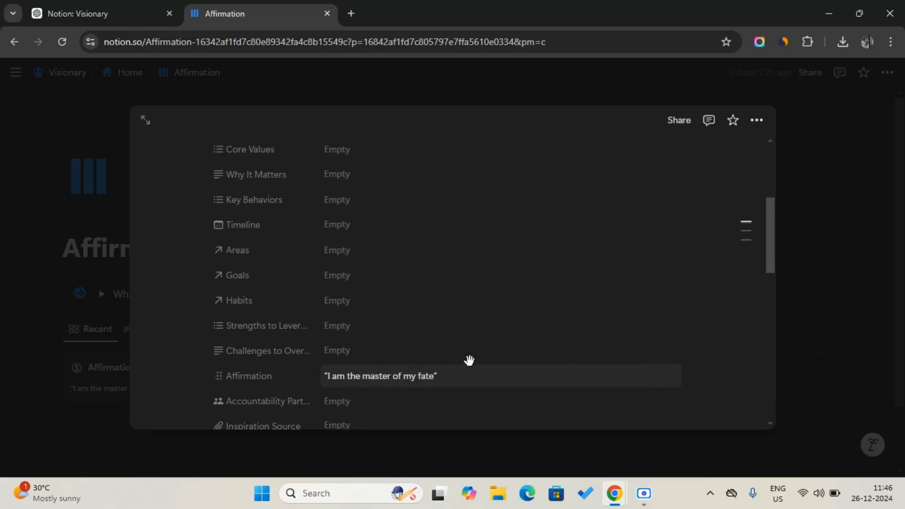
left_click(86, 406)
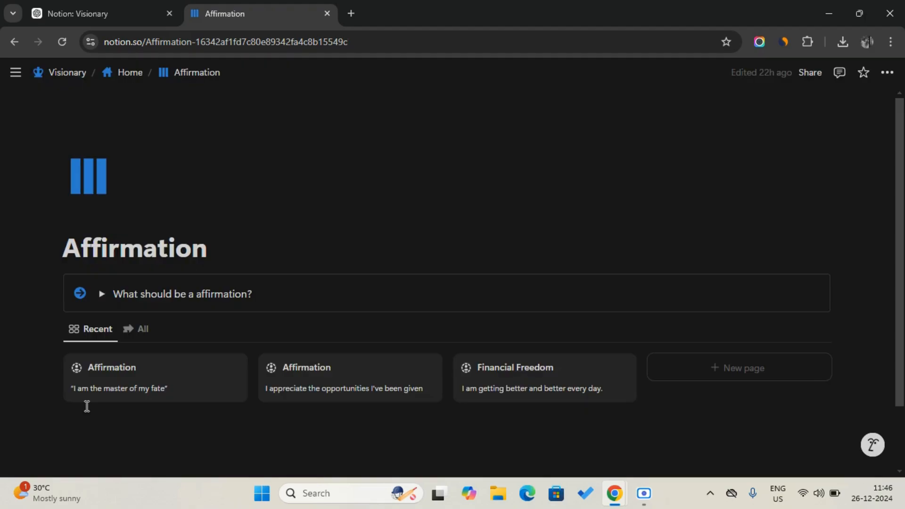
left_click(134, 73)
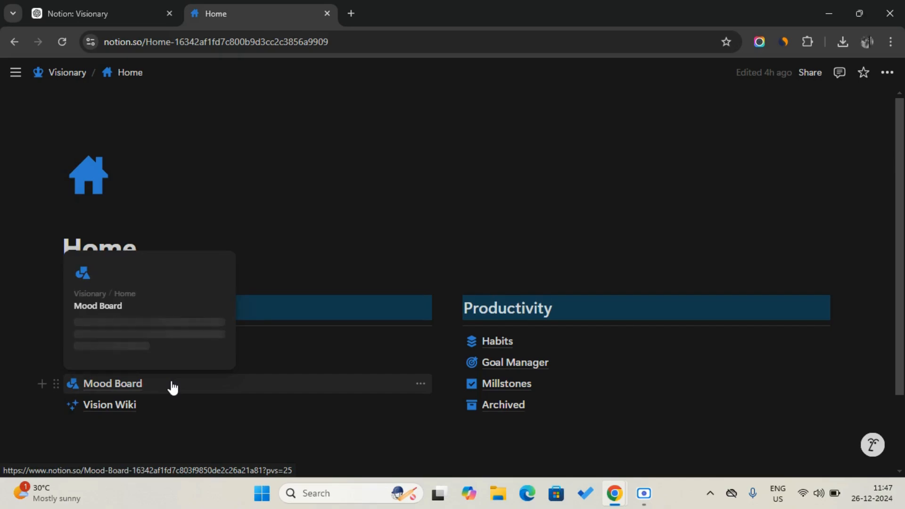
- Open the Mood Board page, inspect the airplane-window card's properties from Vision Description to Archive, and close the card
left_click(173, 386)
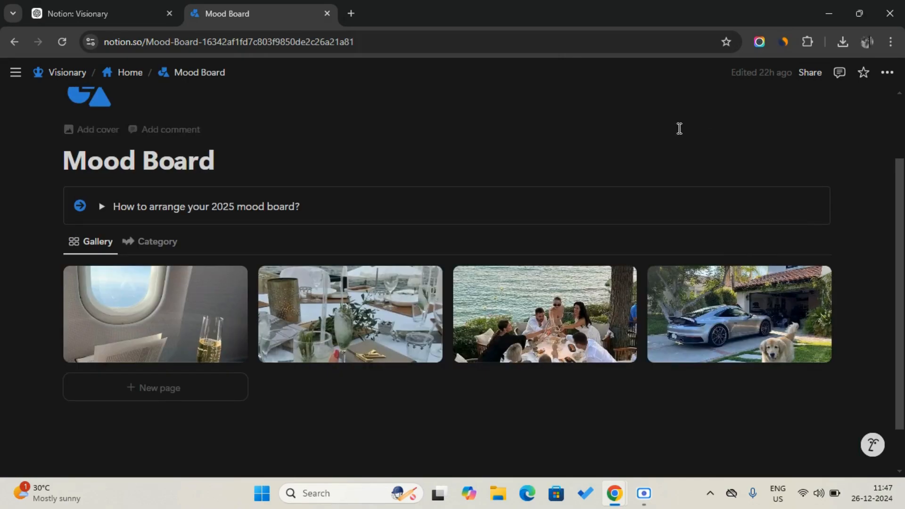
left_click(146, 302)
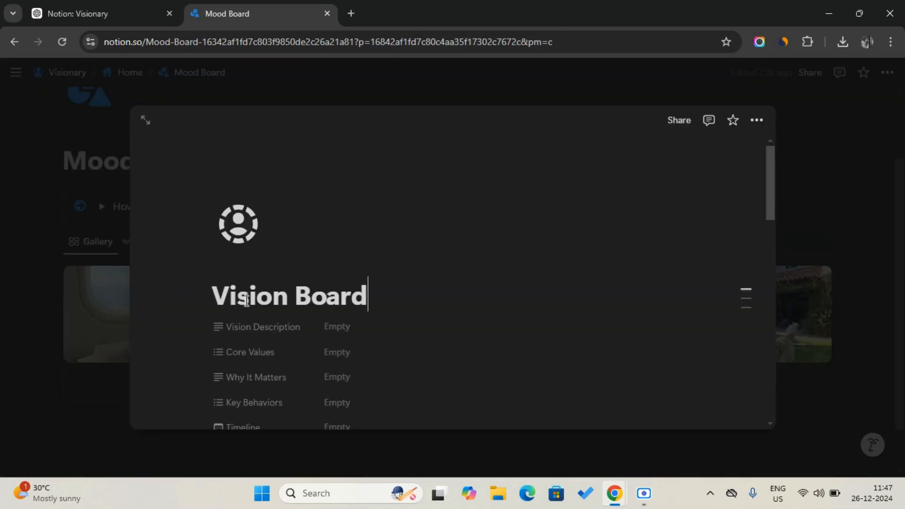
scroll(379, 304, "down", 5)
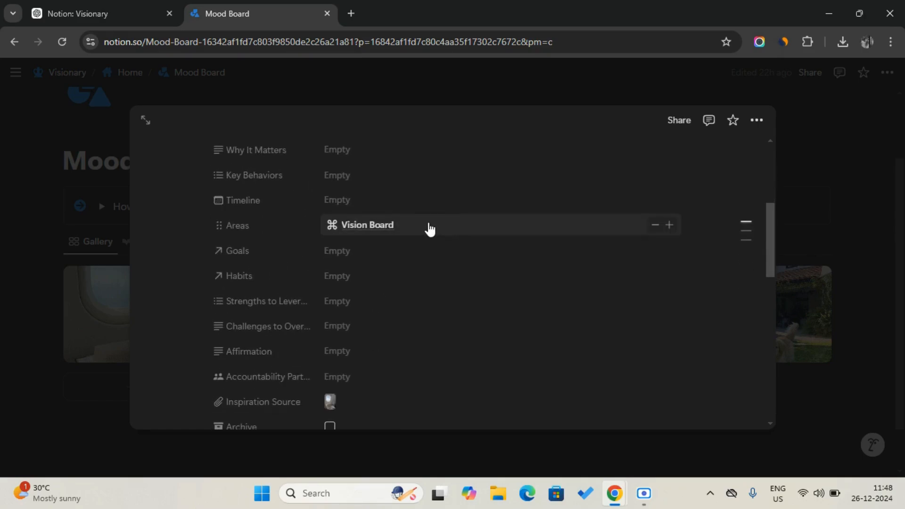
scroll(363, 385, "down", 2)
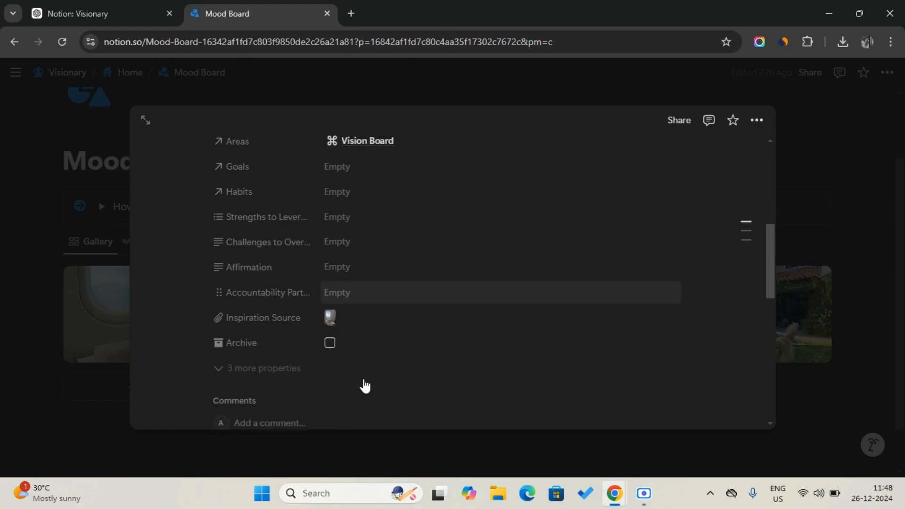
left_click(38, 340)
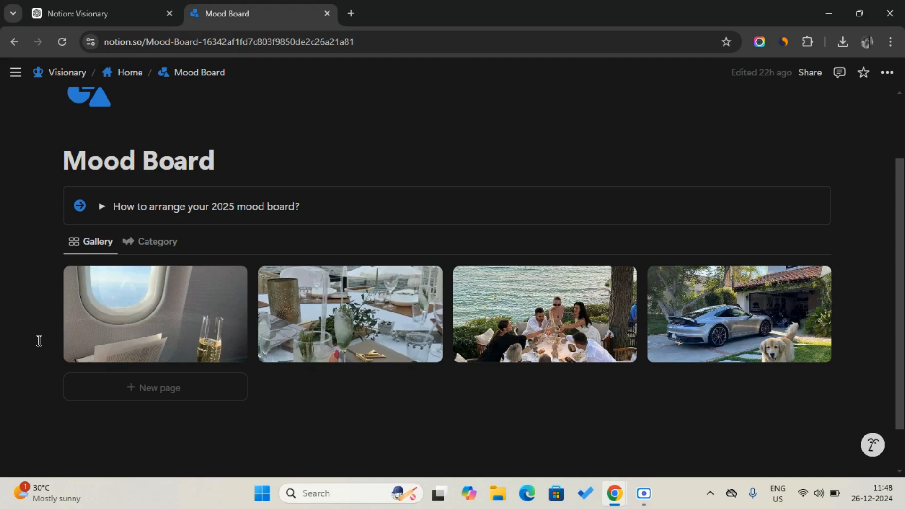
left_click(643, 493)
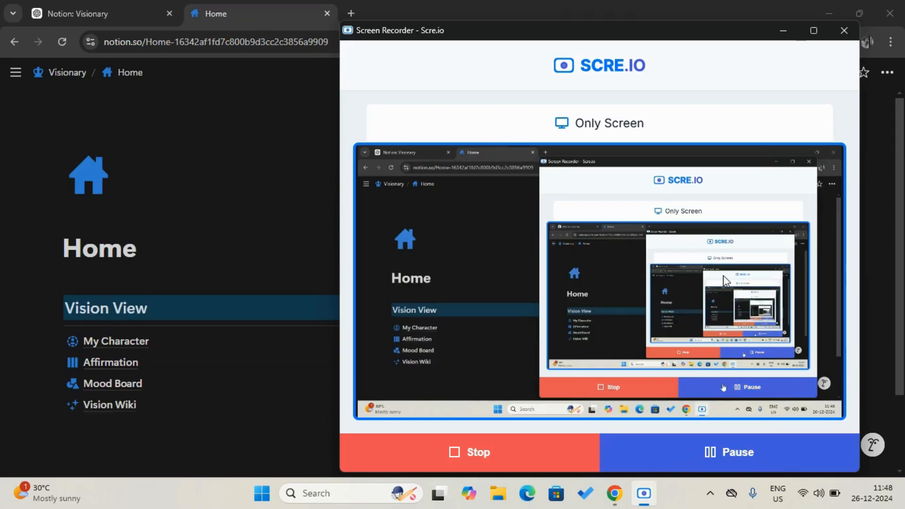
left_click(782, 30)
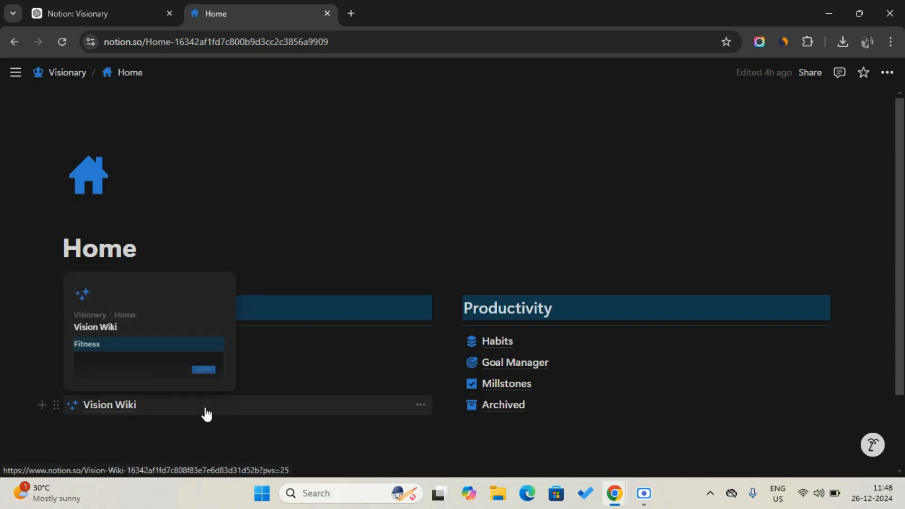
- Open the Vision Wiki page from Home, review its Fitness, Career, Financial and Travel lists, and return to Home
left_click(205, 413)
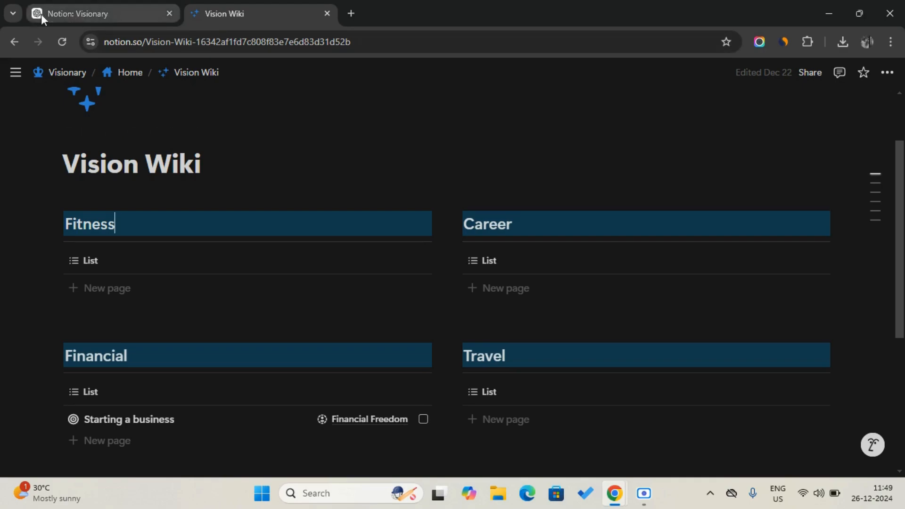
left_click(129, 73)
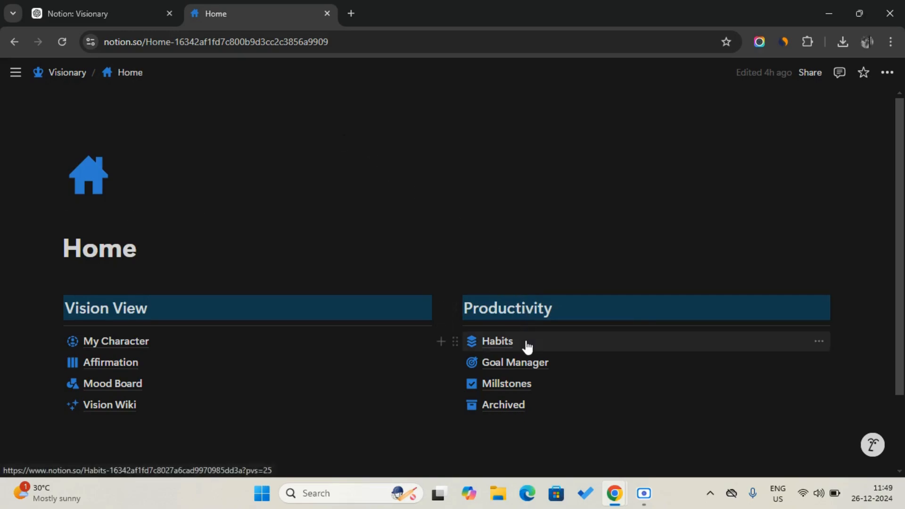
- Open the Habits page from Home, inspect the Habit 1 button's name and action settings, and close them without changes
mouse_move(527, 347)
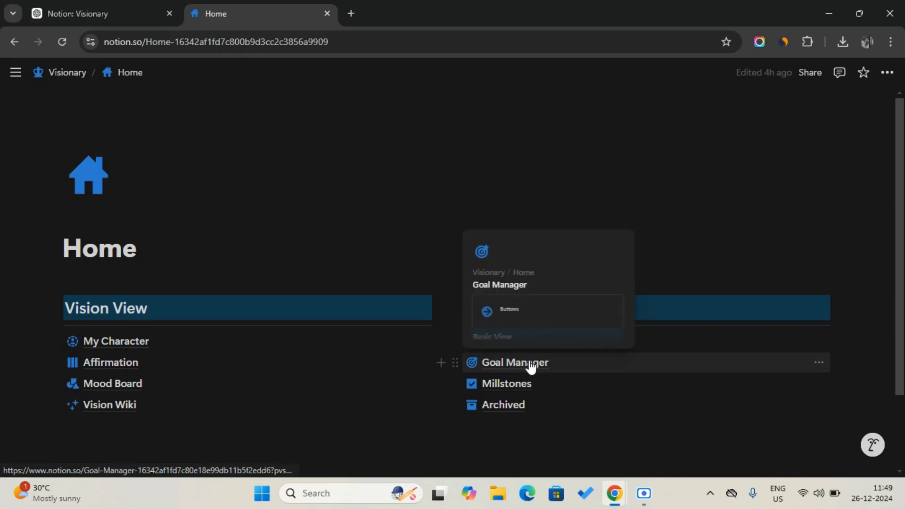
mouse_move(541, 392)
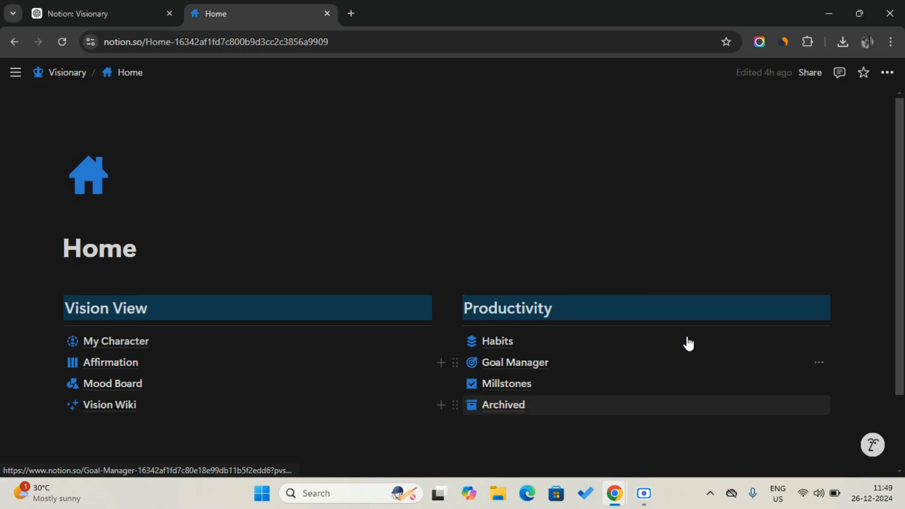
mouse_move(656, 348)
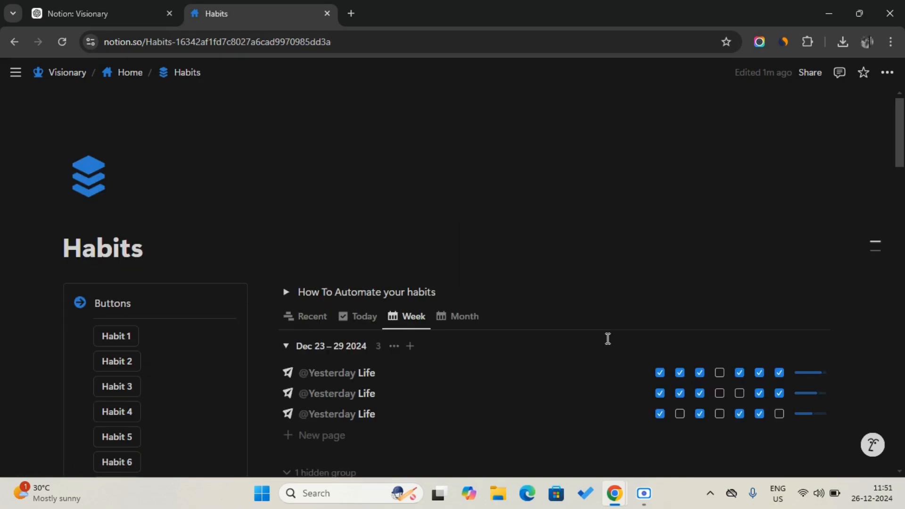
scroll(607, 338, "down", 3)
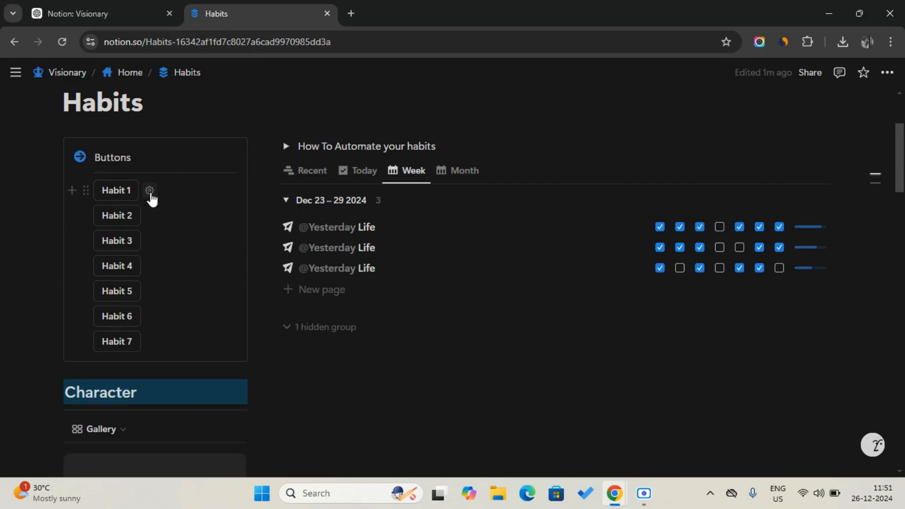
left_click(150, 191)
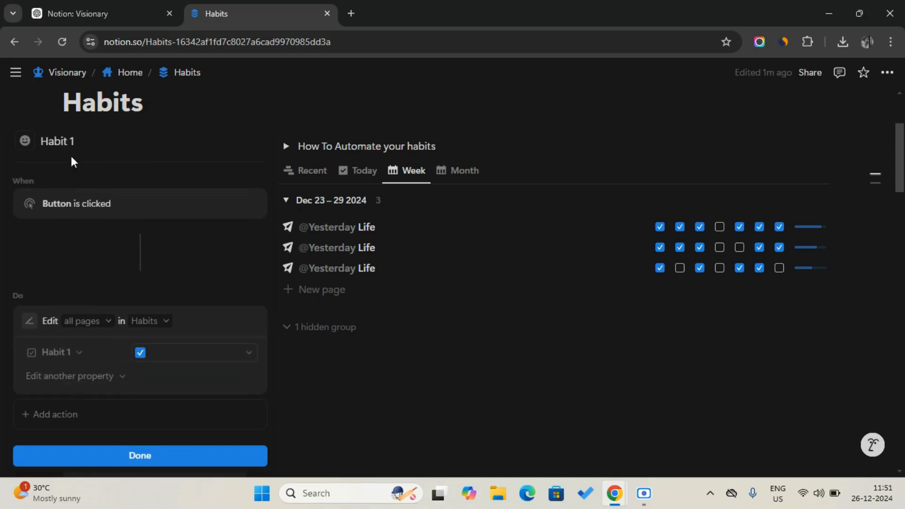
double_click(65, 141)
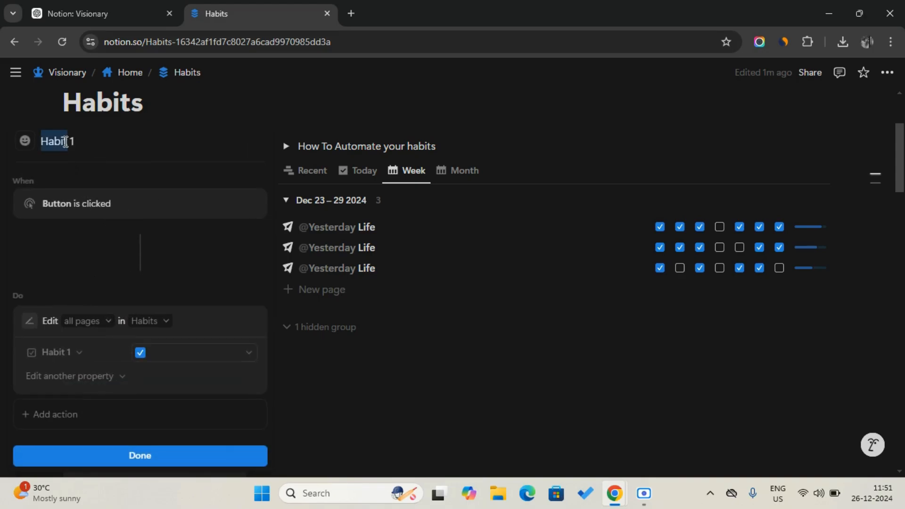
left_click(66, 143)
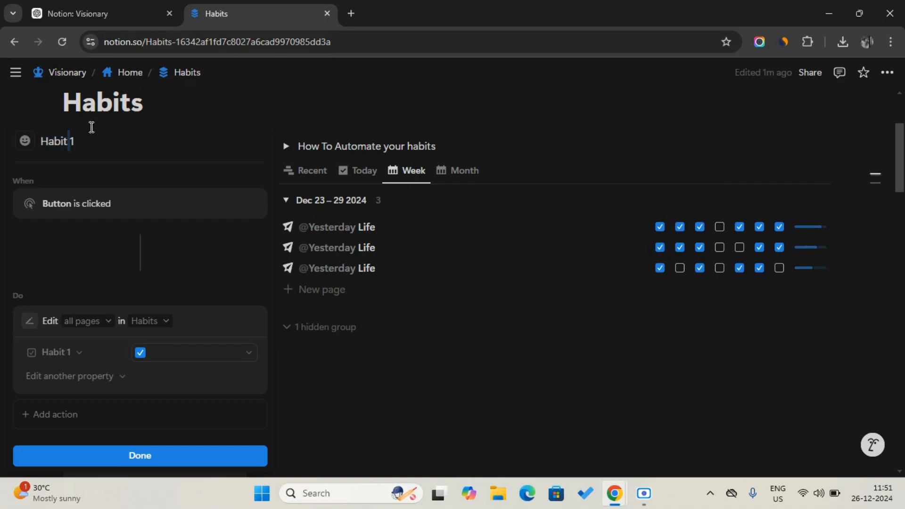
left_click(138, 107)
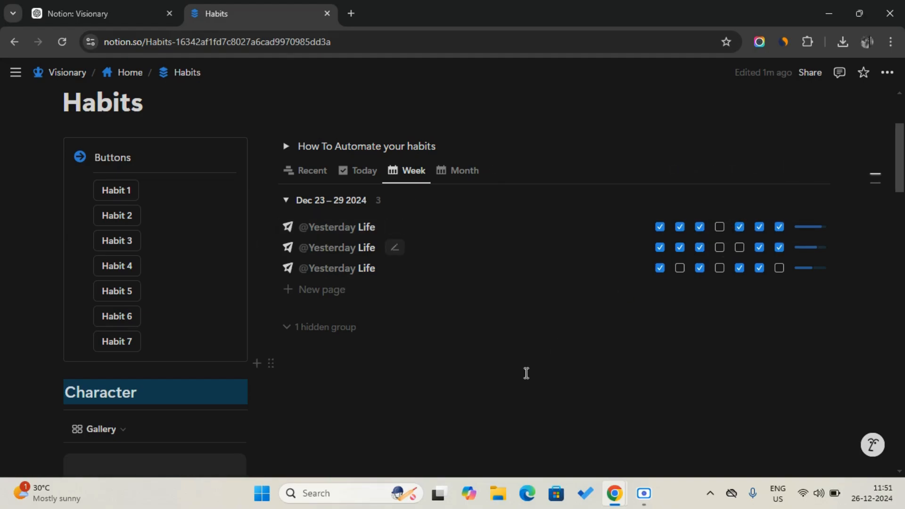
- Review the Character gallery and the Calendar section of the Habits page, and return to Home
scroll(526, 373, "down", 5)
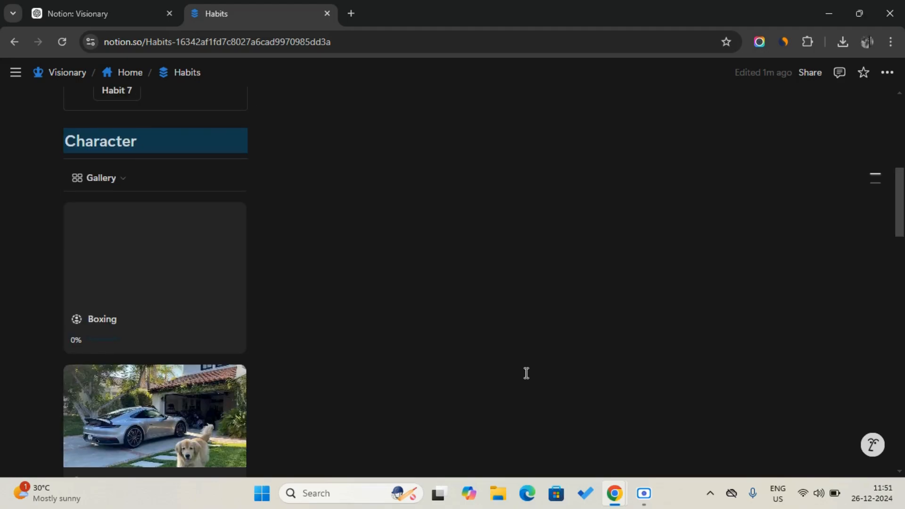
scroll(526, 372, "down", 7)
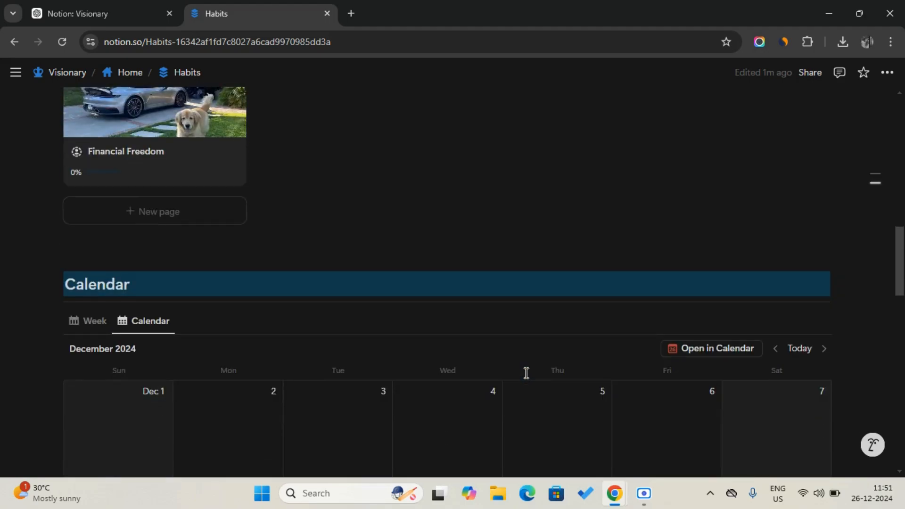
scroll(527, 372, "up", 1)
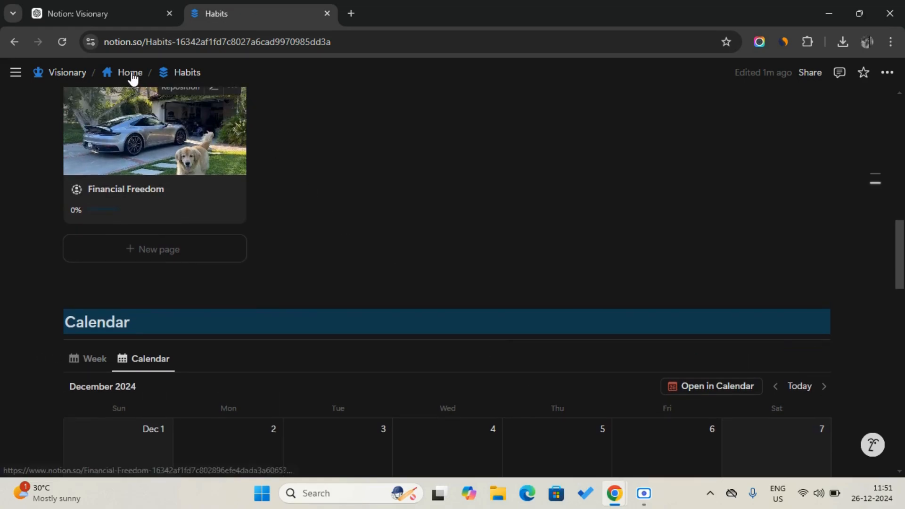
left_click(131, 75)
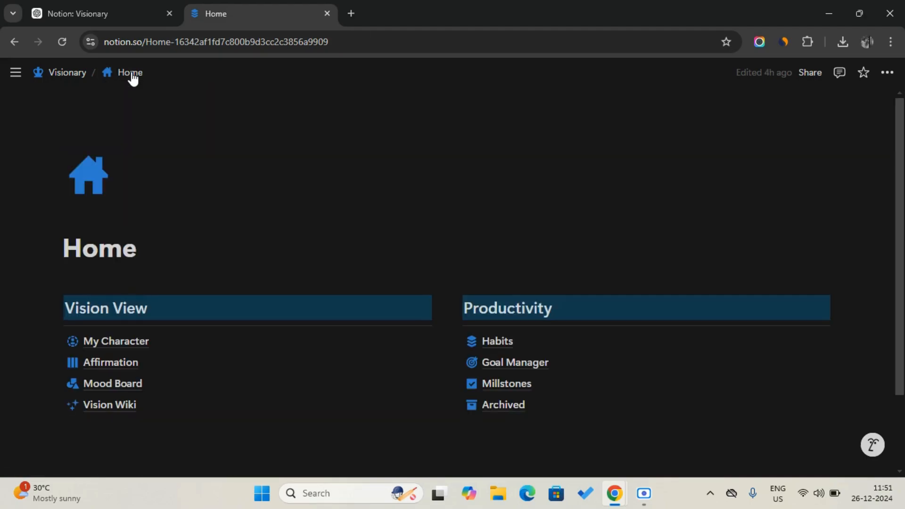
- Open the Goal Manager page, review its buttons, Basic View and Timeline sections, and return to Home
left_click(562, 366)
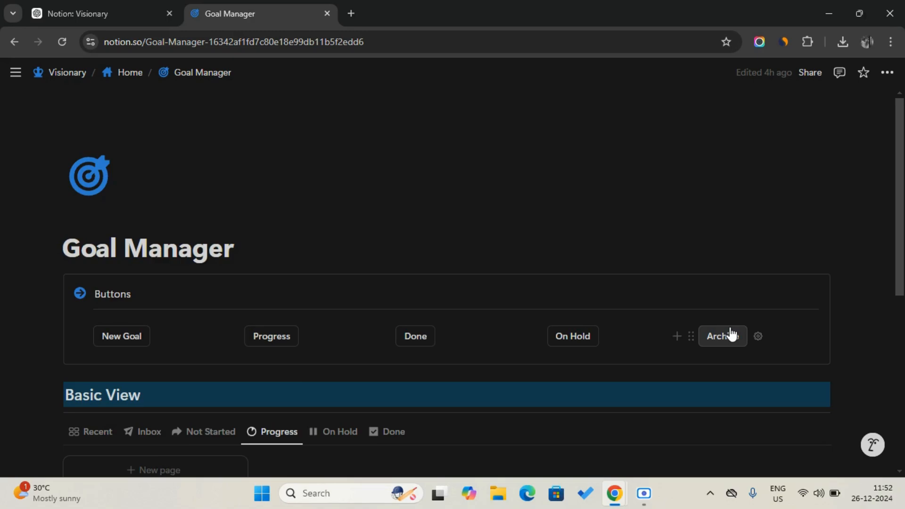
scroll(731, 335, "down", 4)
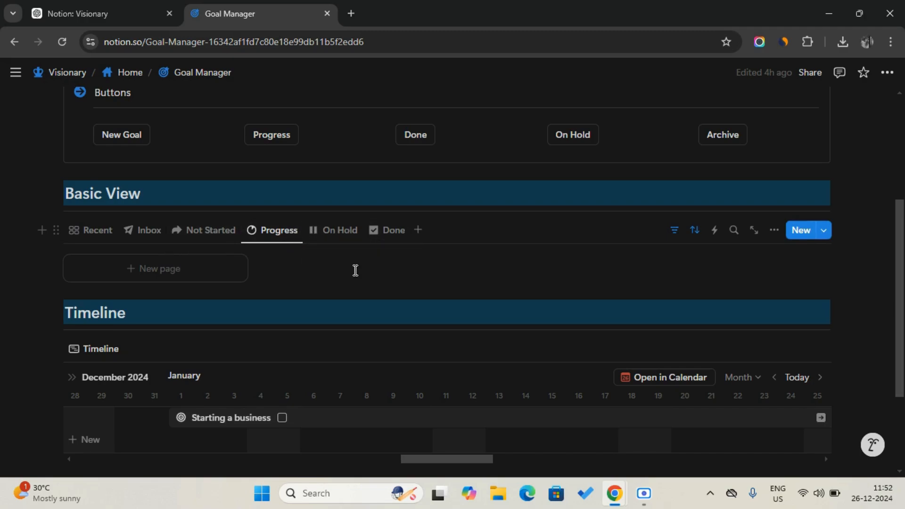
scroll(354, 269, "down", 3)
scroll(354, 269, "up", 5)
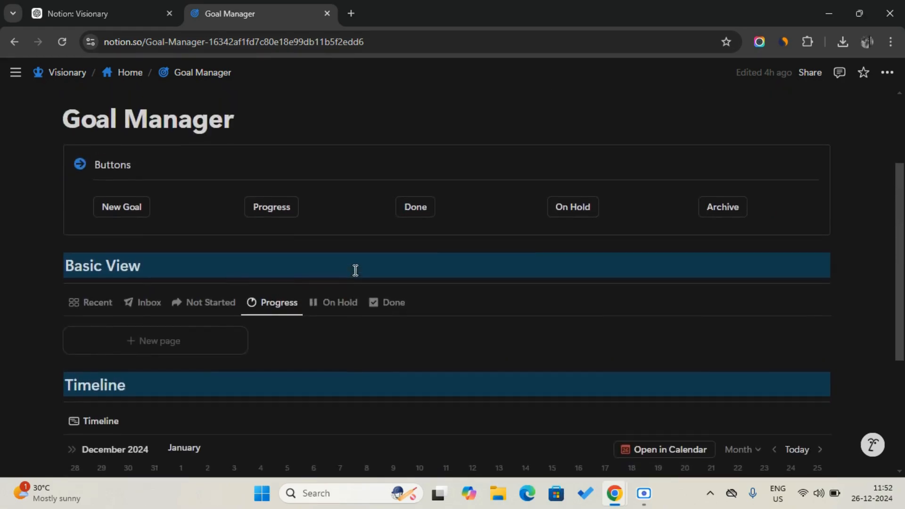
left_click(128, 73)
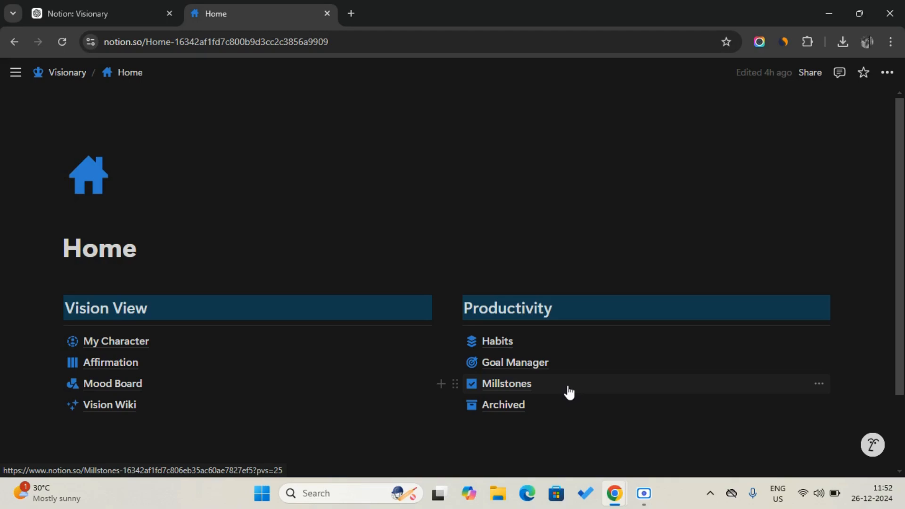
- Check the Millstones page's Accomplishments view, and review the Character, Goals, Areas and Habits lists on the Archived page
left_click(568, 392)
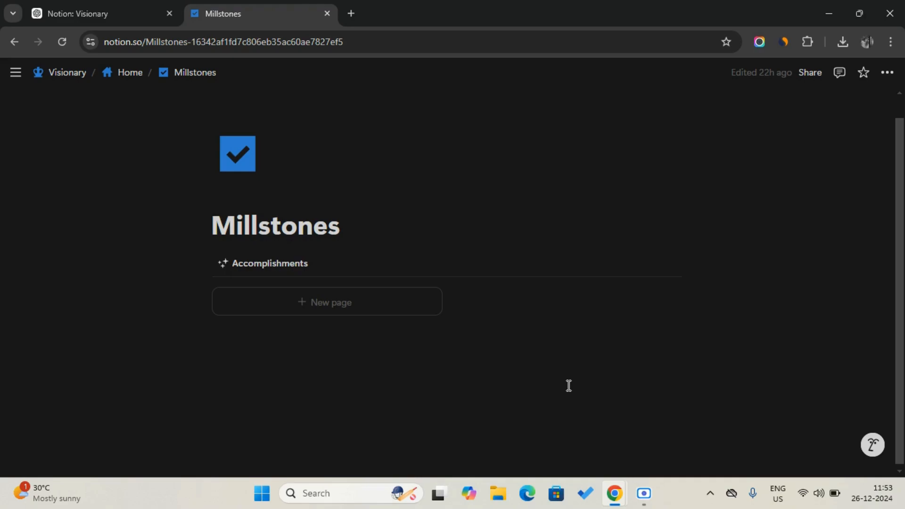
left_click(131, 74)
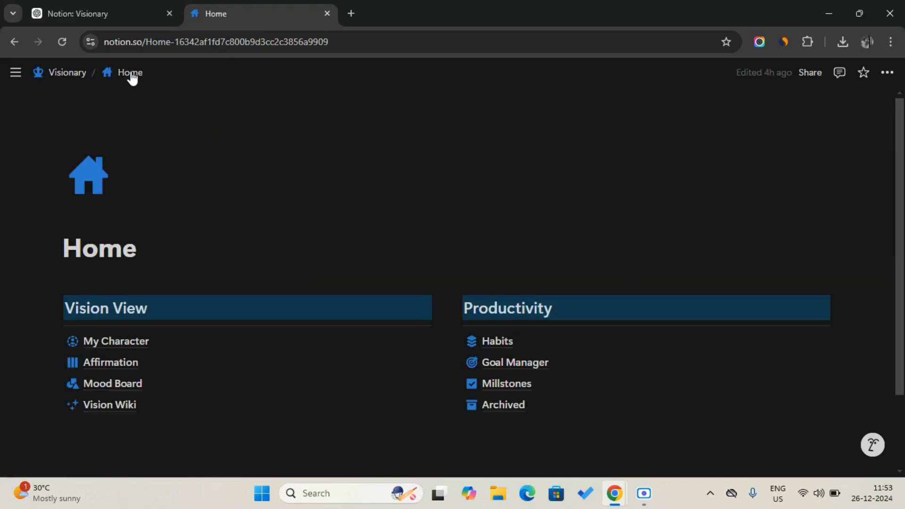
left_click(556, 408)
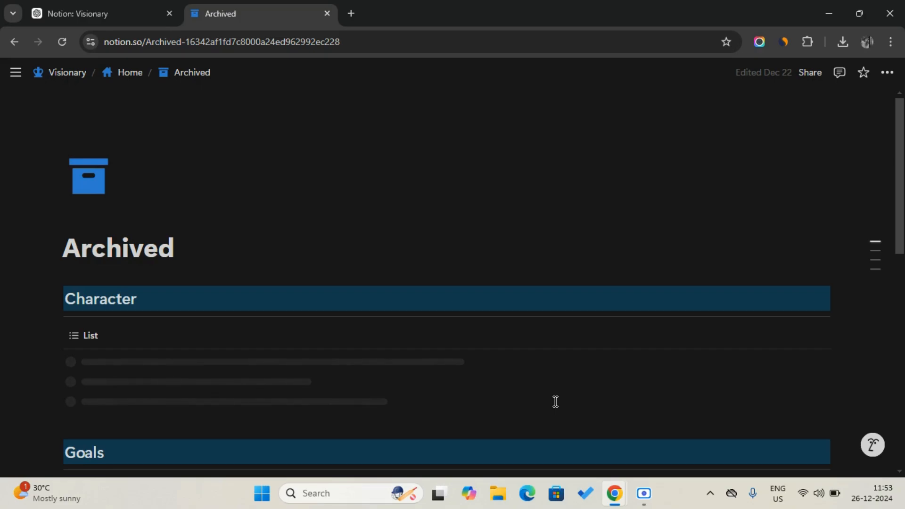
scroll(555, 401, "down", 4)
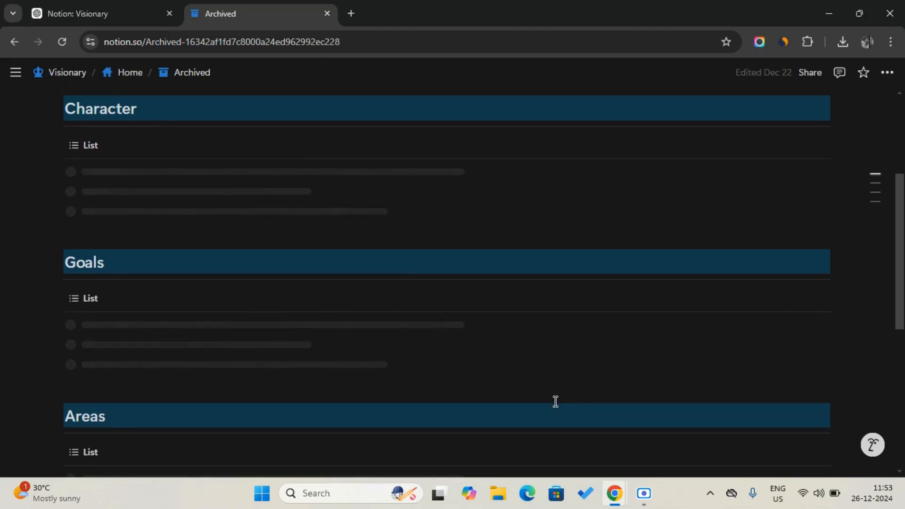
scroll(555, 401, "down", 5)
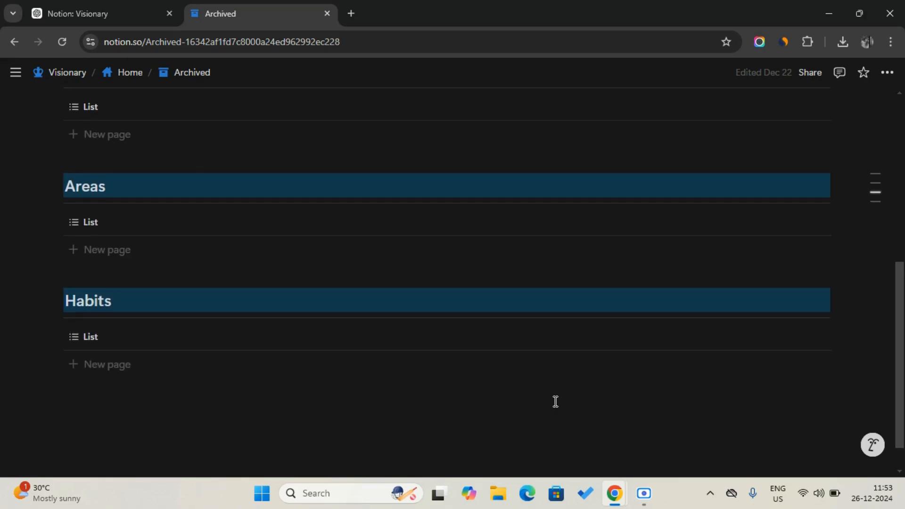
- Revisit the template's Home page through the Visionary page, and switch to the ChatGPT conversation showing the Habit Database plan
left_click(43, 2)
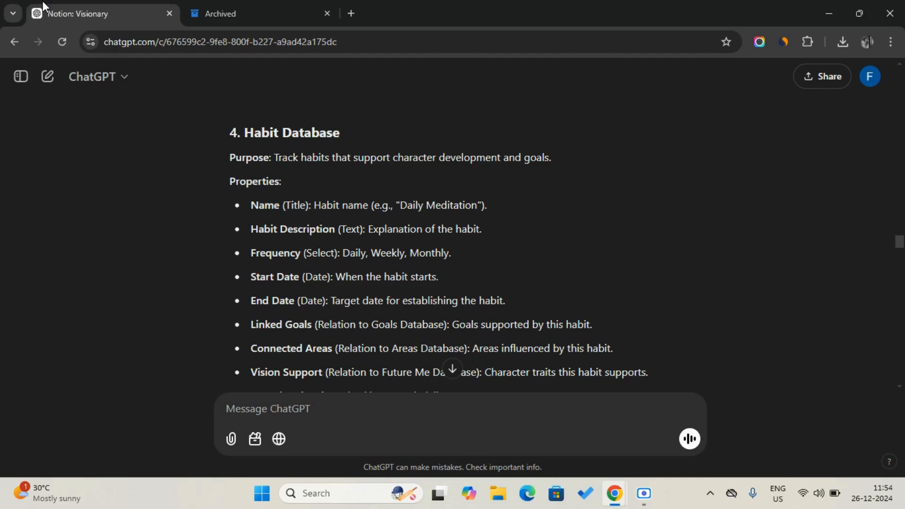
left_click(190, 4)
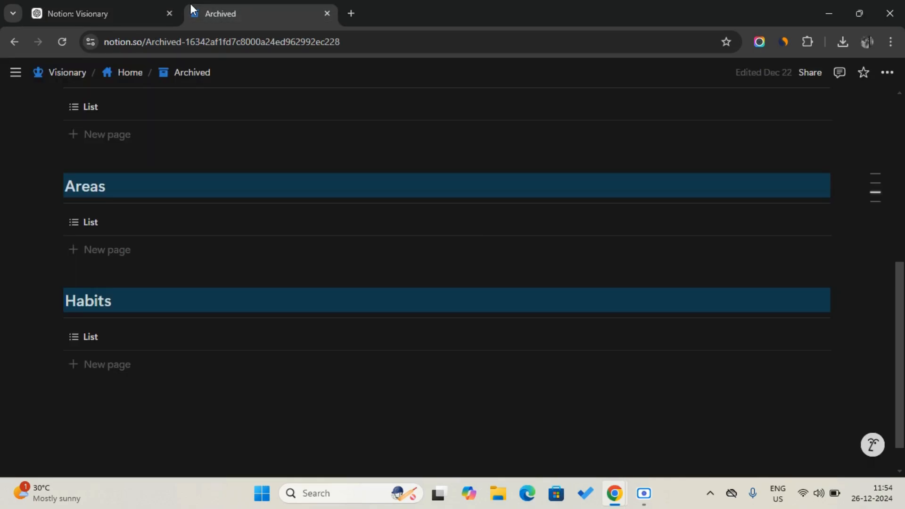
left_click(64, 74)
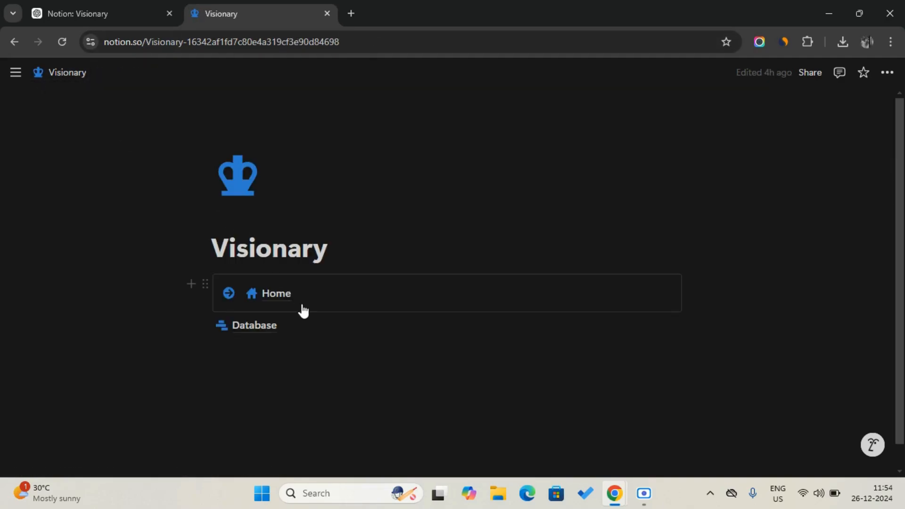
left_click(308, 301)
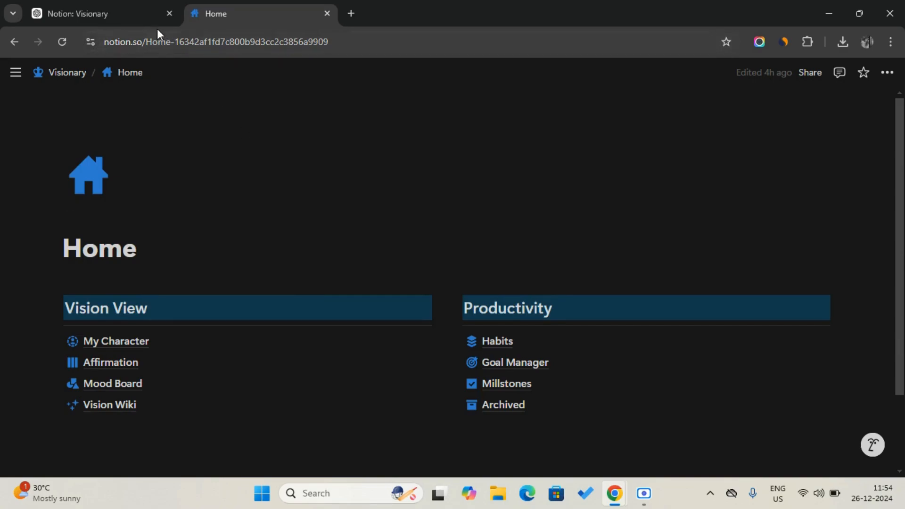
left_click(118, 11)
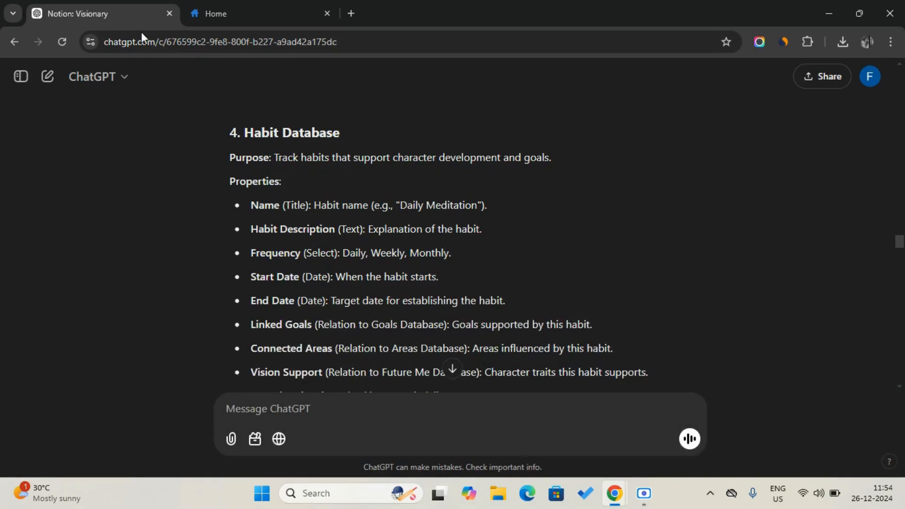
- Look through the ChatGPT conversation's enhanced Future Me Database answer, down to the prompt requesting Goals Database formulas
scroll(314, 247, "down", 10)
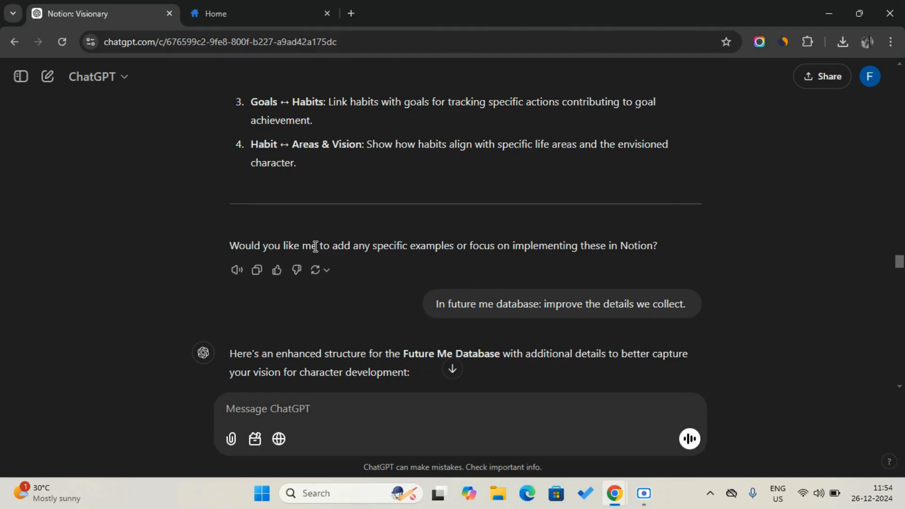
scroll(315, 246, "down", 15)
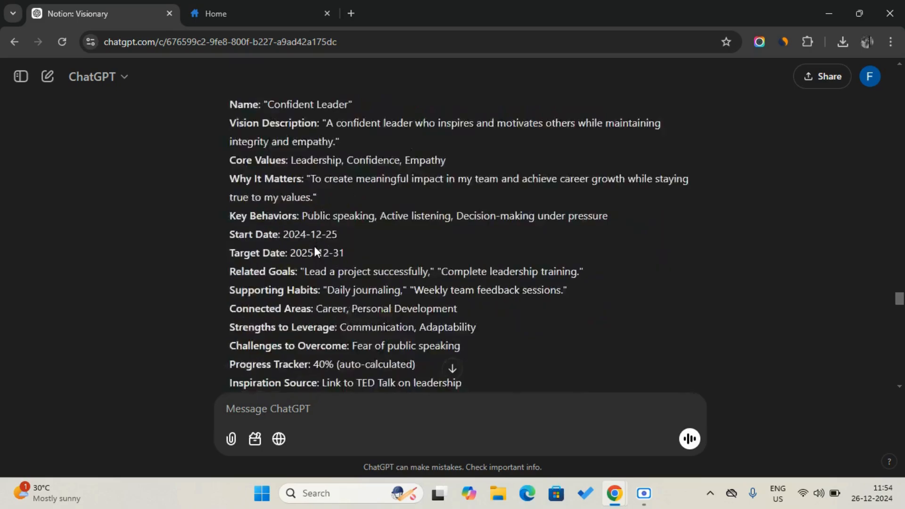
scroll(315, 252, "down", 1)
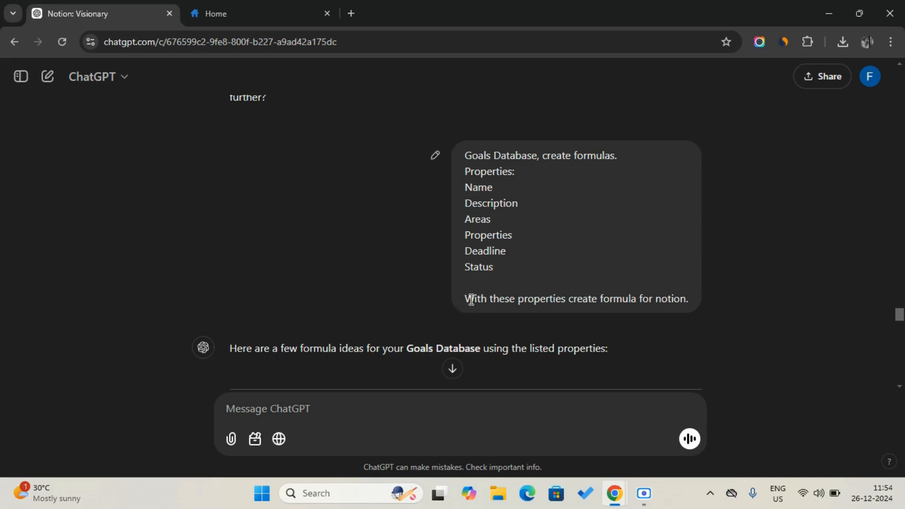
- Examine the Days Until Deadline, Overdue Status and Priority Recommendation formulas for the Goals Database, and return to the prompt that requested them
scroll(646, 297, "down", 5)
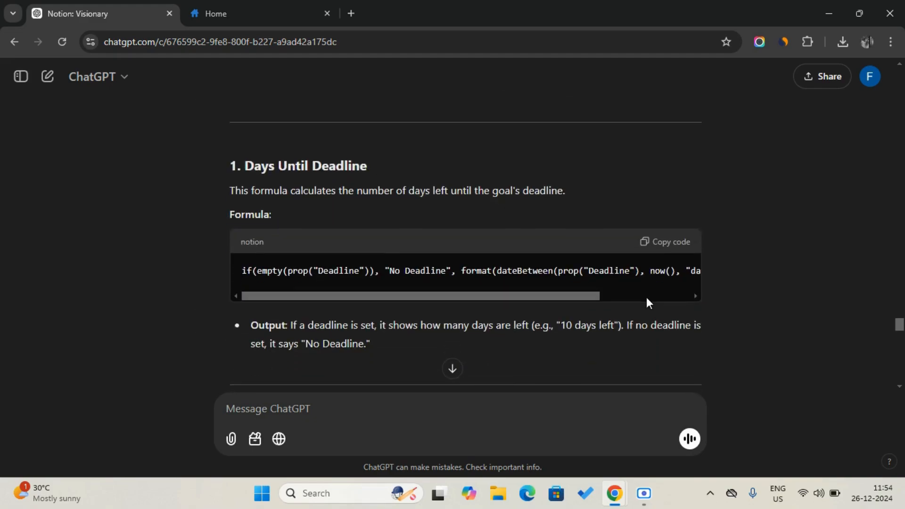
scroll(646, 298, "down", 1)
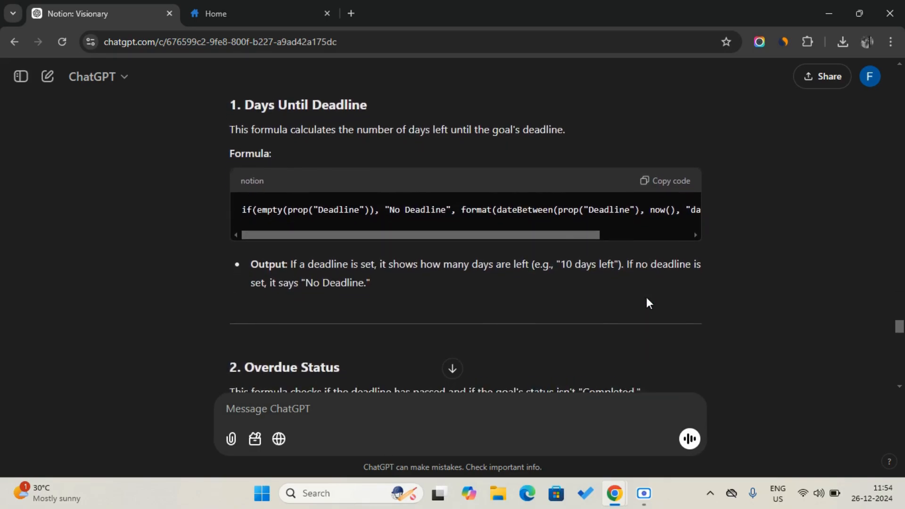
scroll(646, 298, "down", 3)
scroll(646, 298, "down", 4)
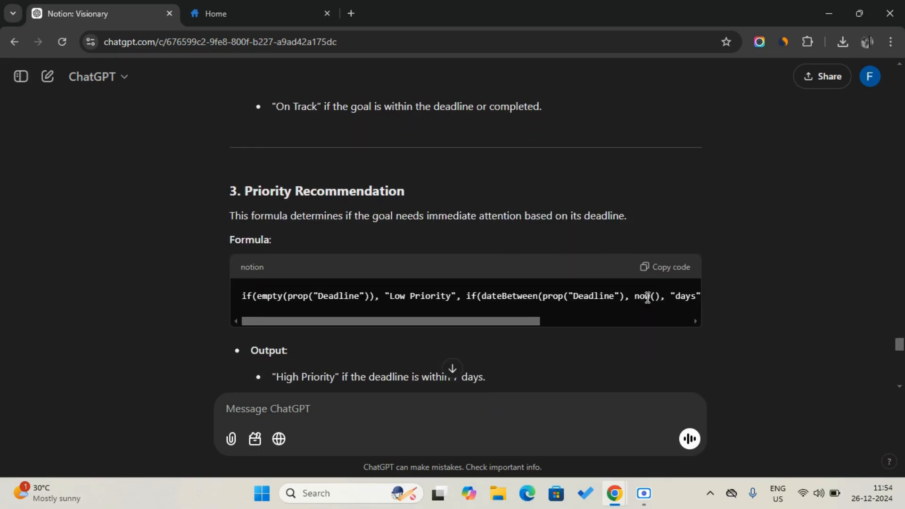
scroll(646, 297, "down", 3)
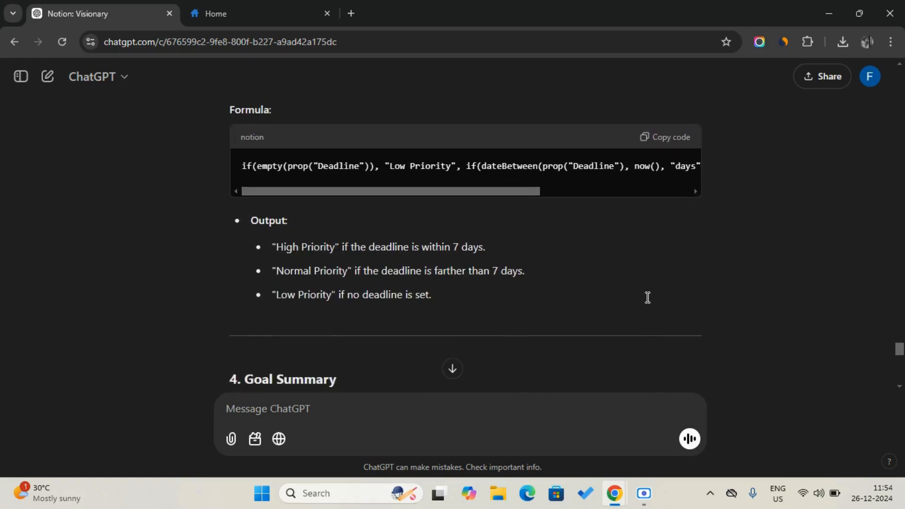
scroll(646, 297, "up", 6)
scroll(646, 298, "up", 5)
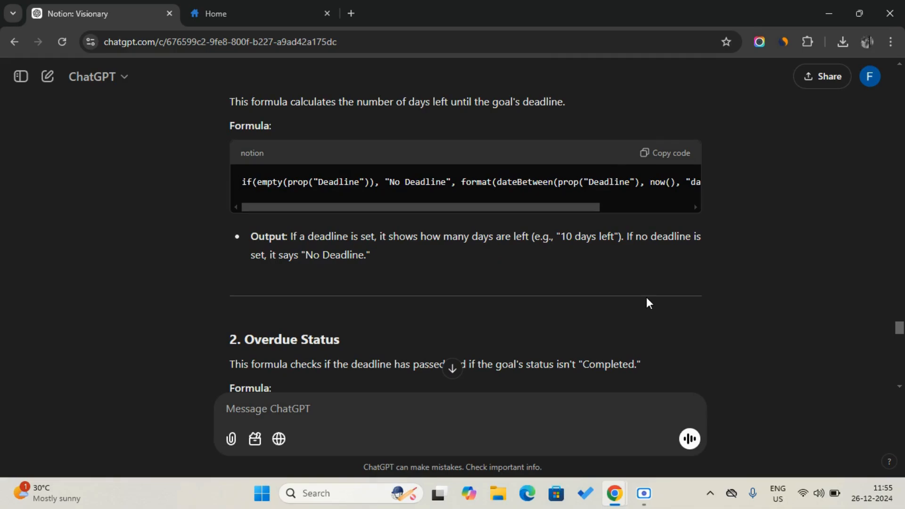
scroll(647, 303, "up", 3)
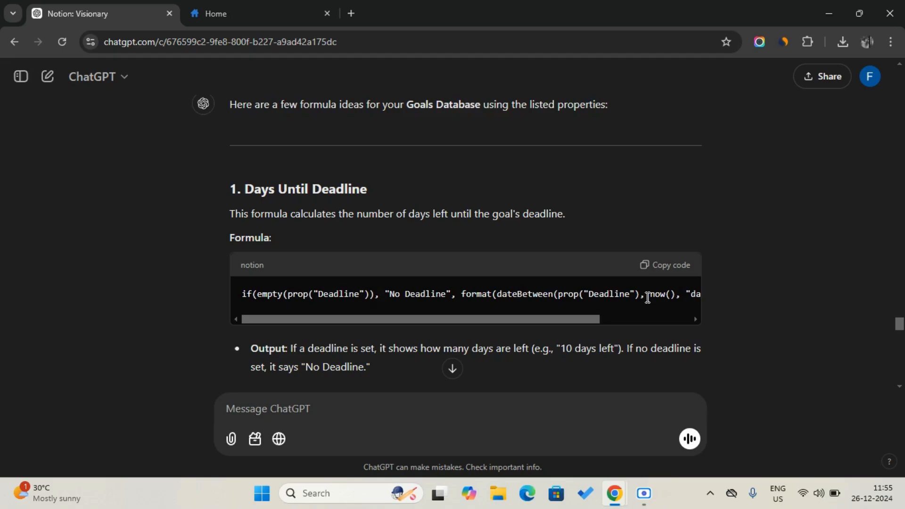
scroll(647, 298, "up", 6)
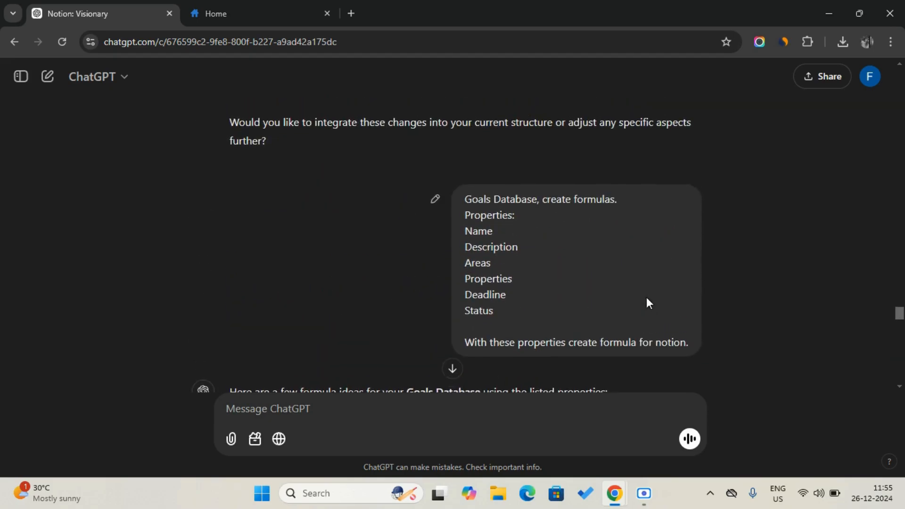